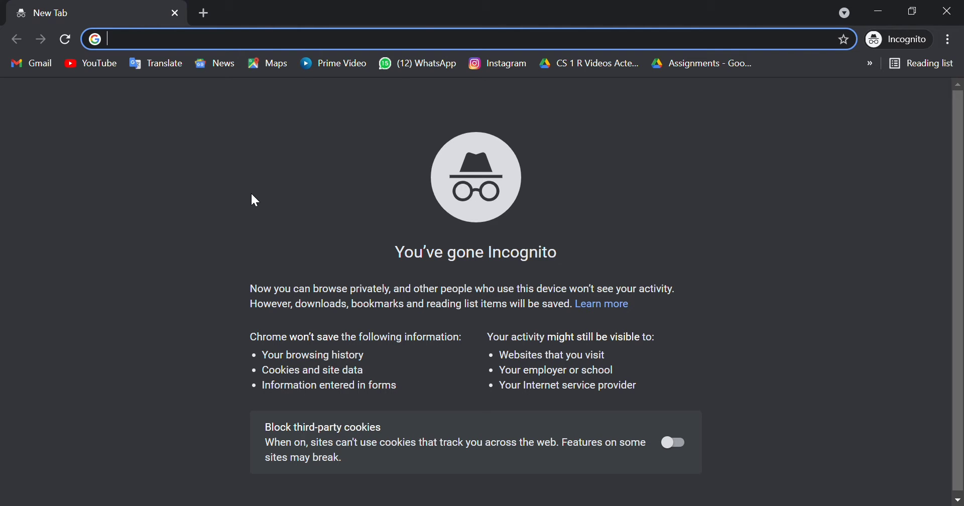
Go to portal.azure.com in Chrome's incognito window to reach the Microsoft sign-in page
type("portal.azure.com")
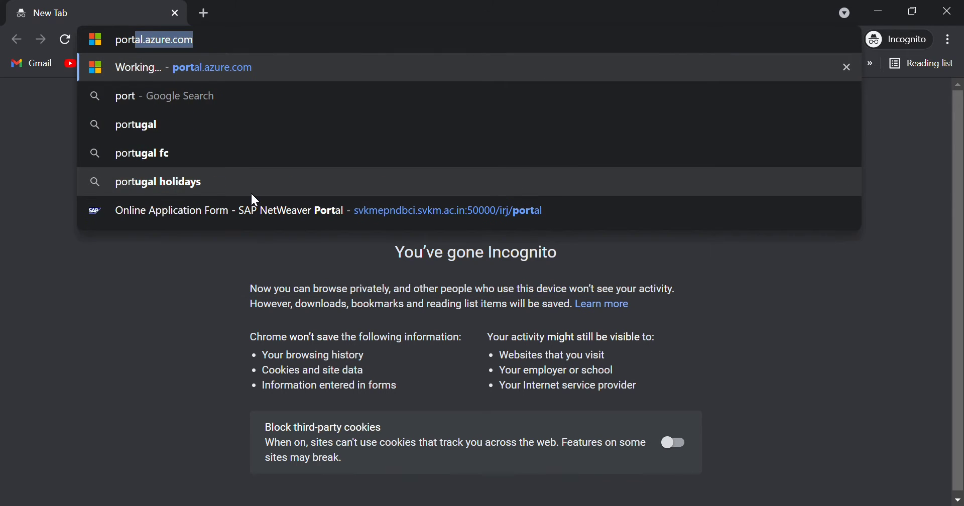
key("Return")
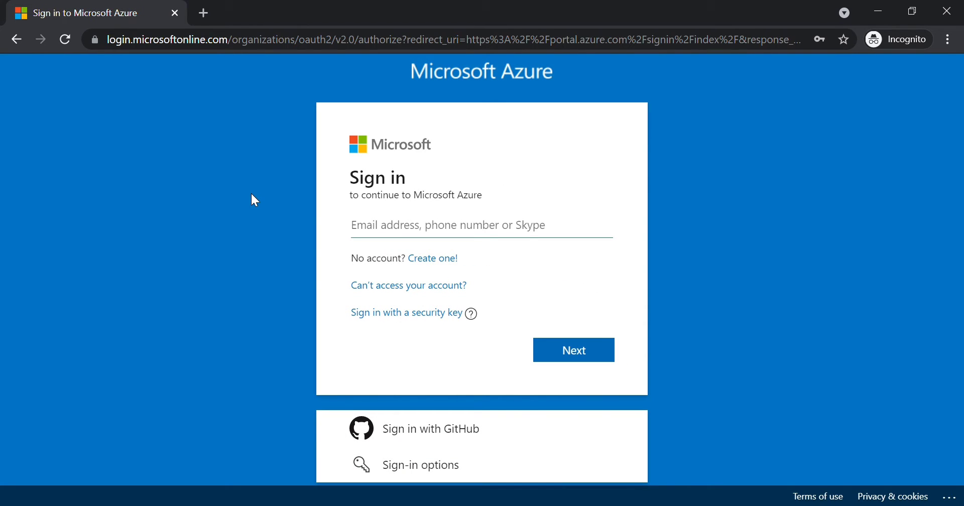
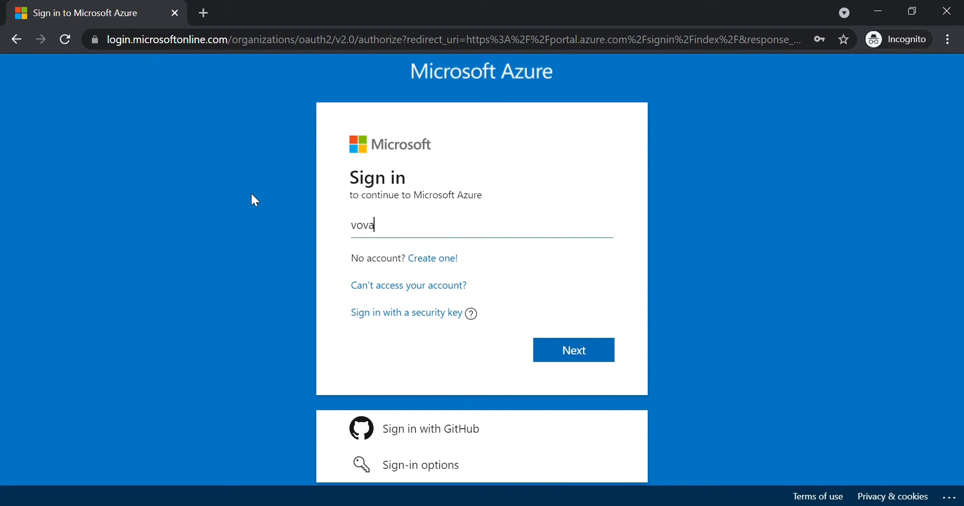
Sign in with the account e-mail and password
key("Return")
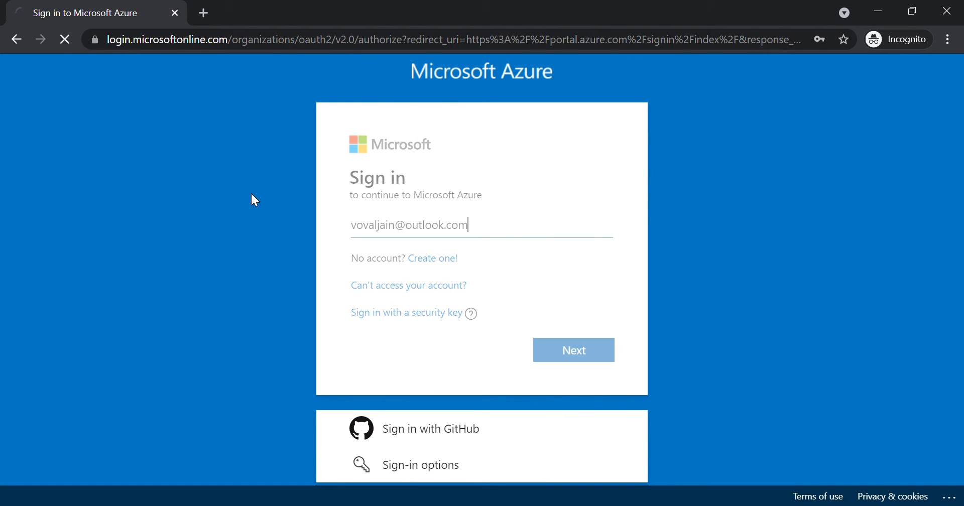
type("******")
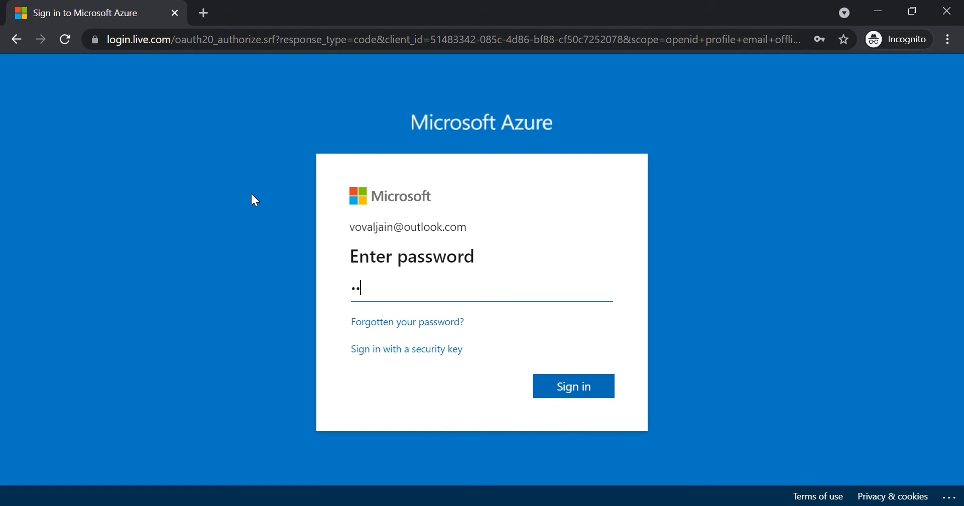
type("****")
key("Return")
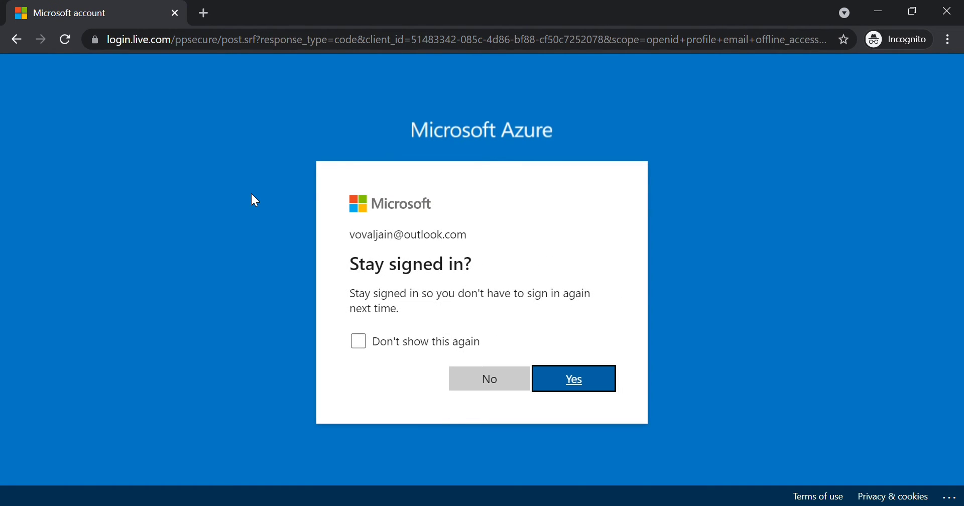
Decline staying signed in and verify identity with a code sent to the backup e-mail
left_click(479, 386)
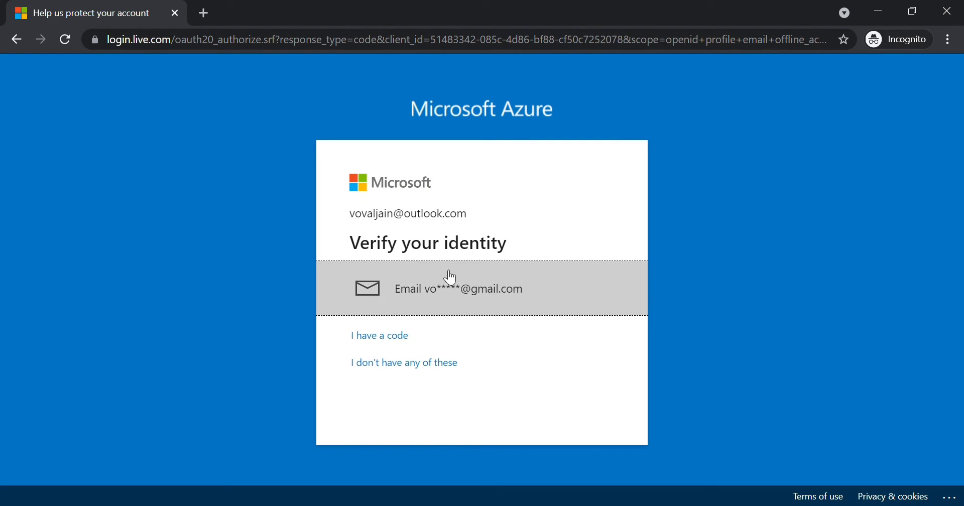
left_click(450, 277)
left_click(423, 335)
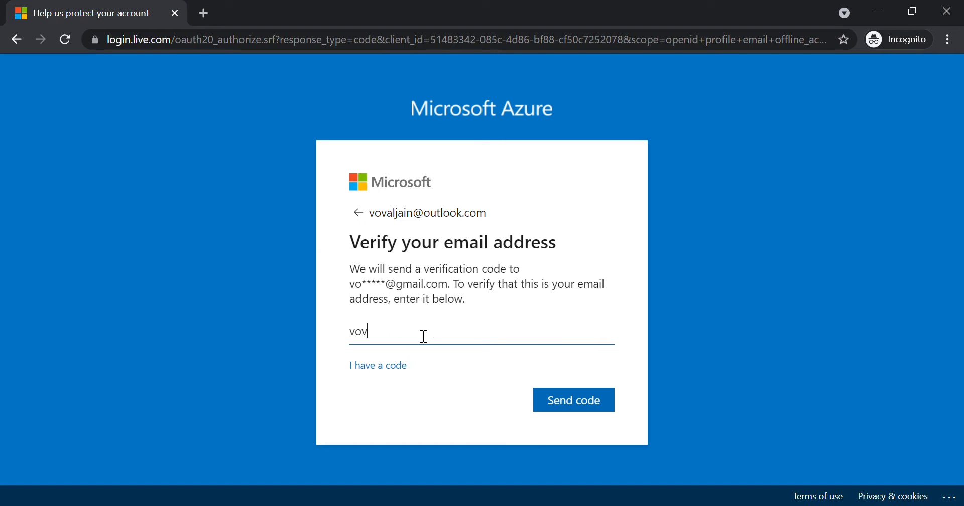
key("Return")
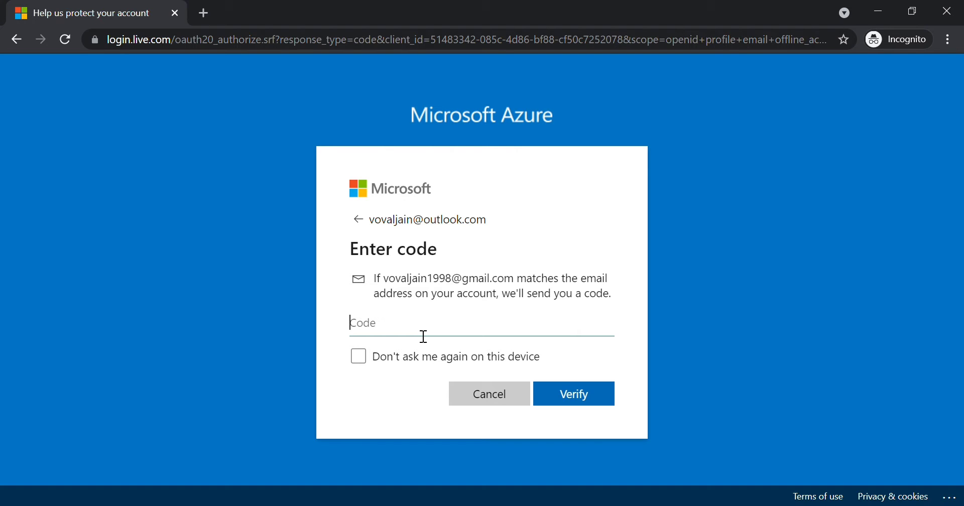
key("Return")
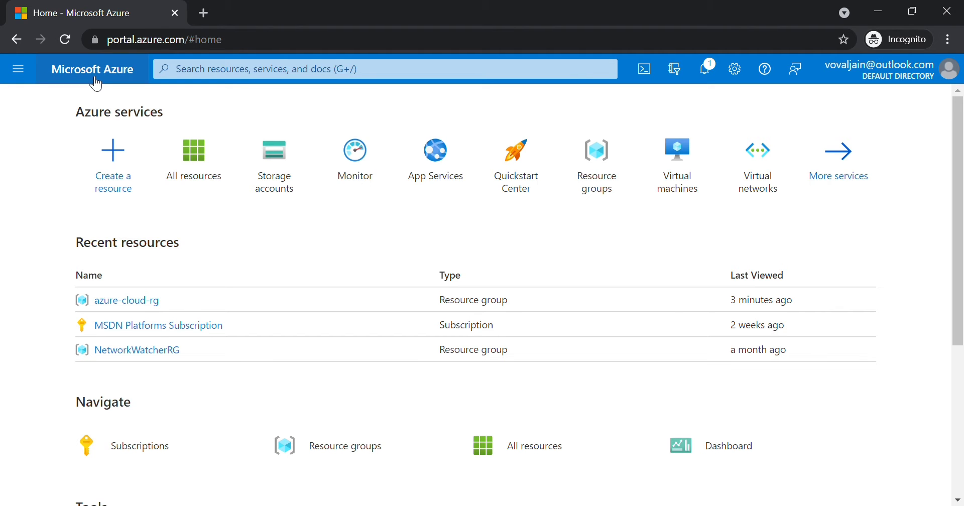
Search the portal for 'vm', then launch Cloud Shell in Bash
left_click(179, 71)
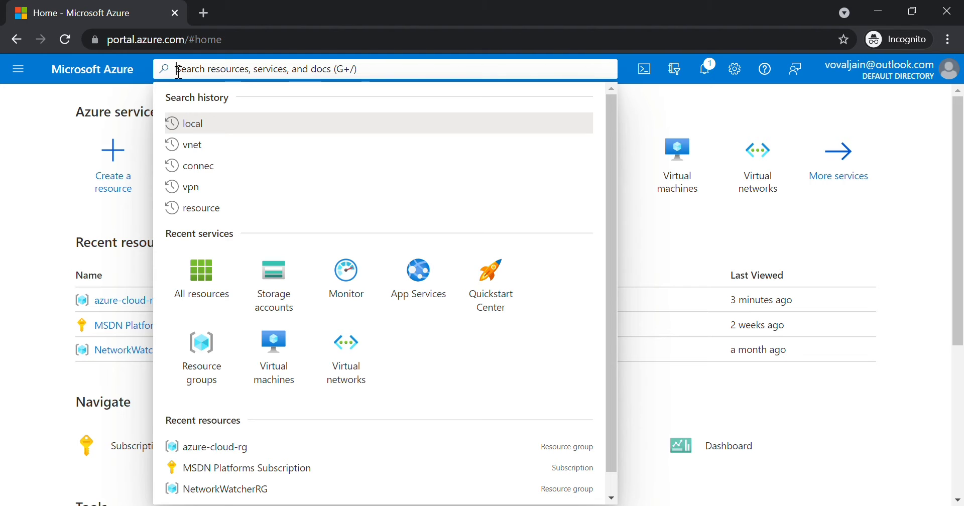
type("vm")
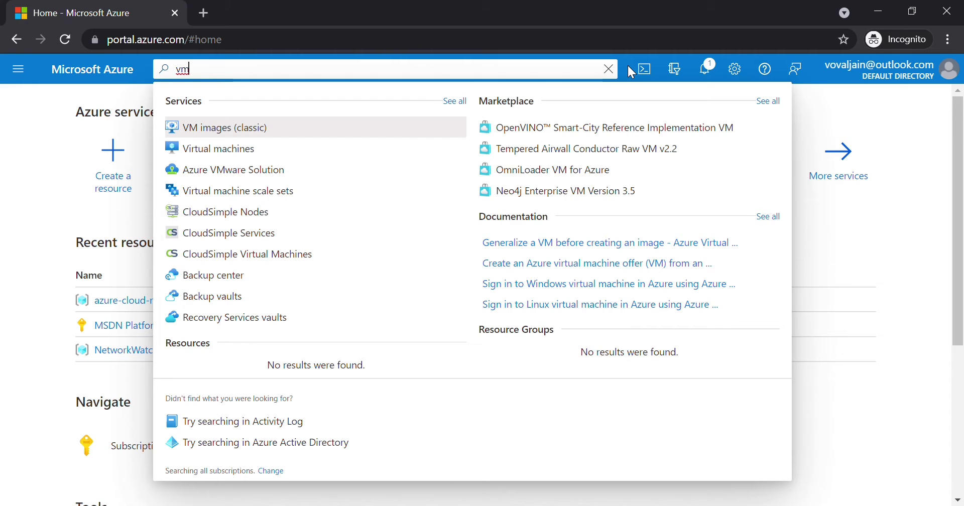
left_click(644, 71)
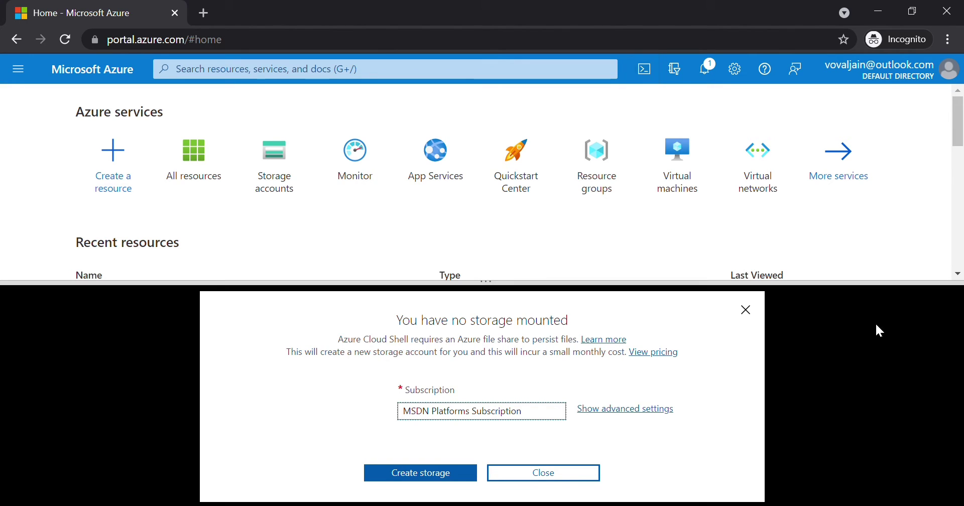
Close the 'You have no storage mounted' Cloud Shell prompt
left_click(746, 310)
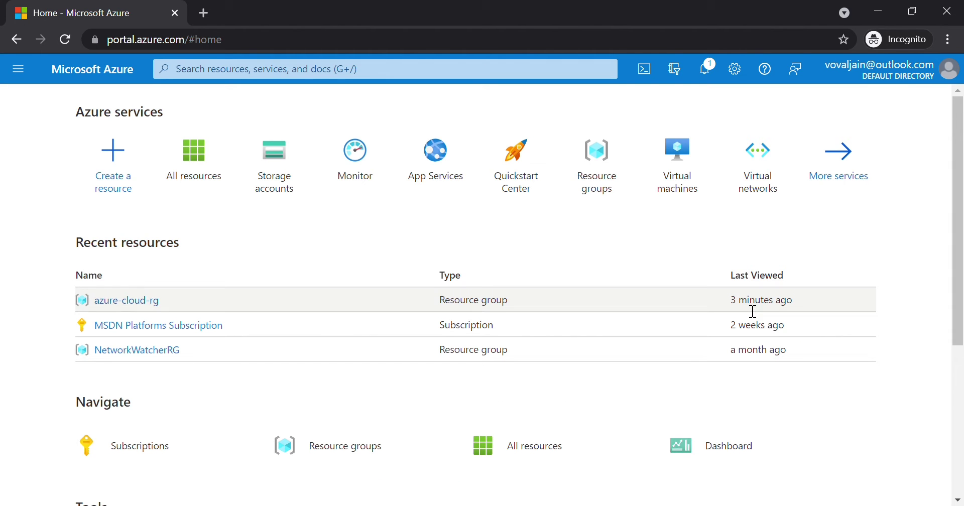
left_click(686, 71)
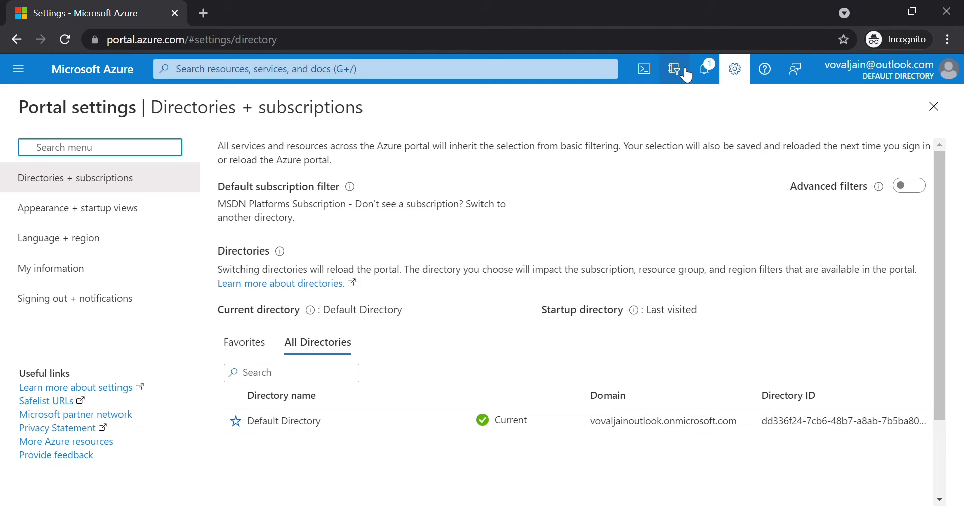
left_click(705, 70)
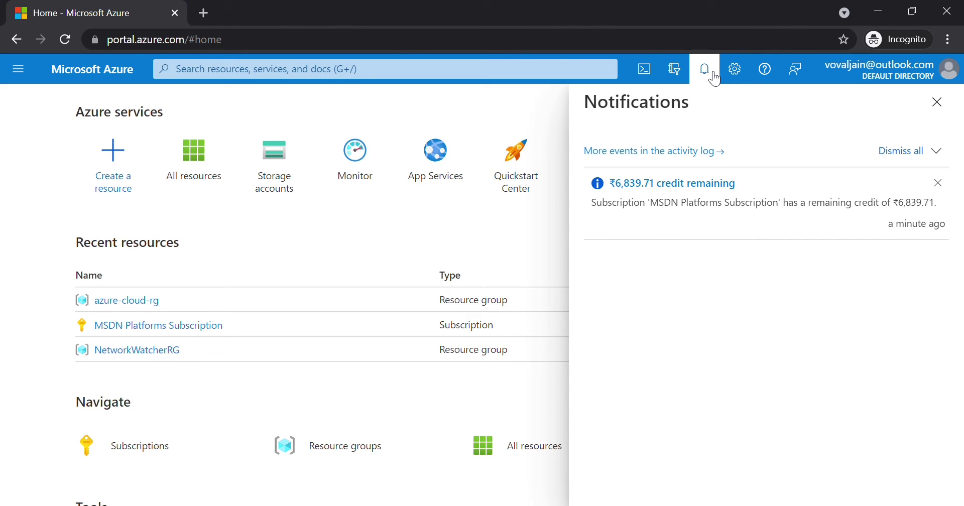
left_click(712, 77)
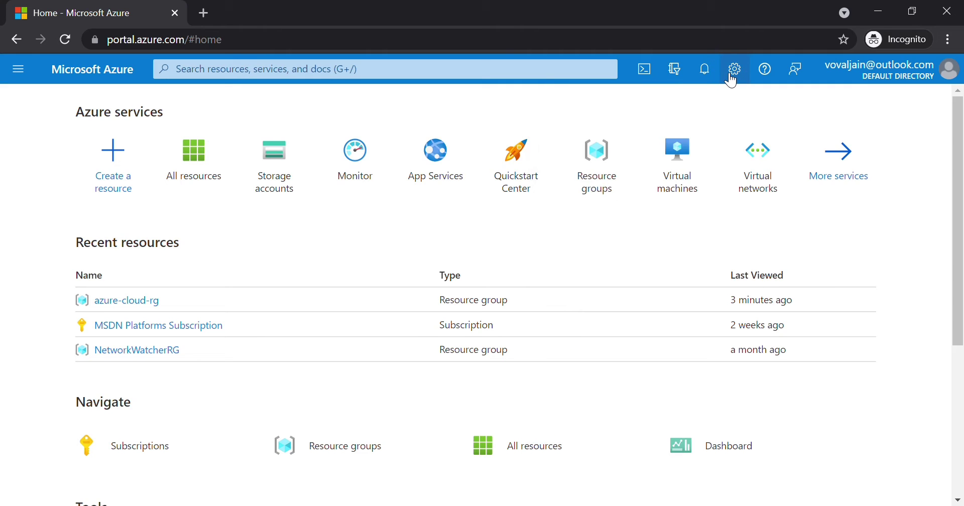
left_click(731, 76)
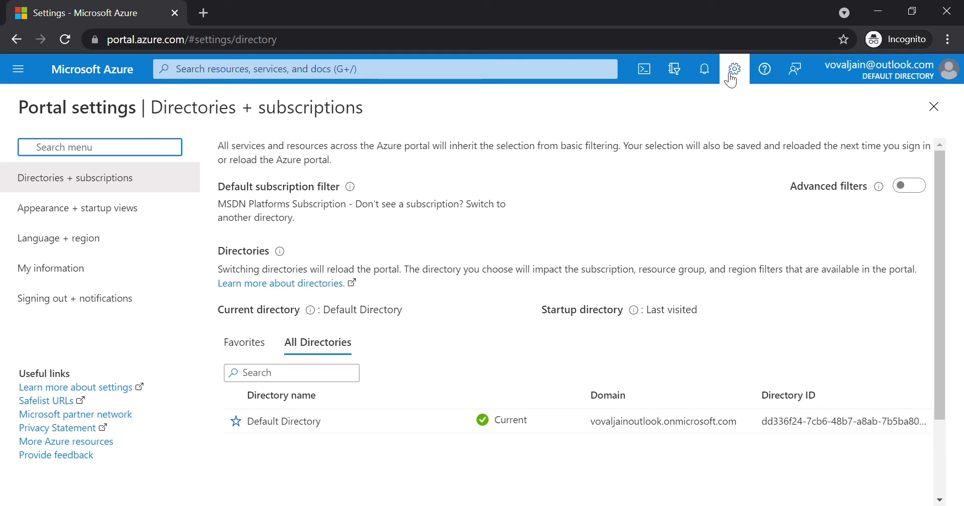
left_click(763, 72)
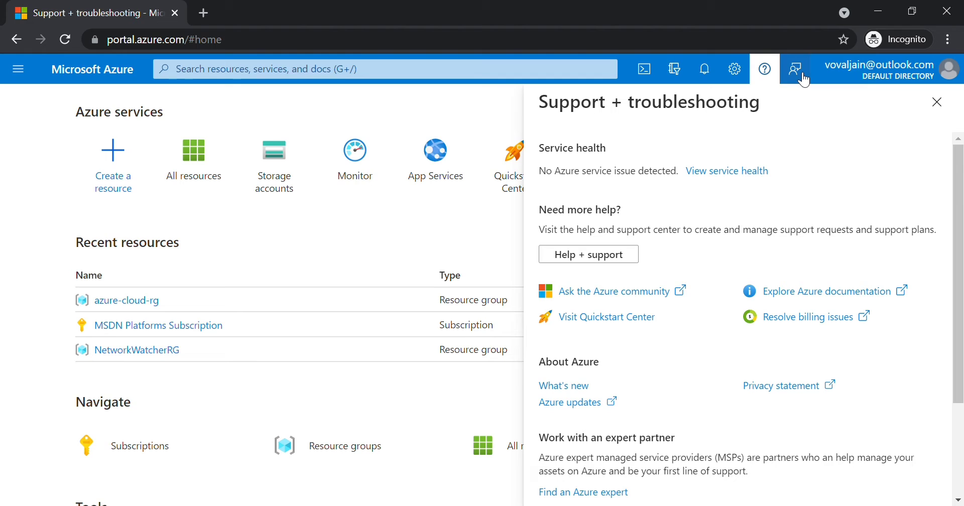
left_click(802, 73)
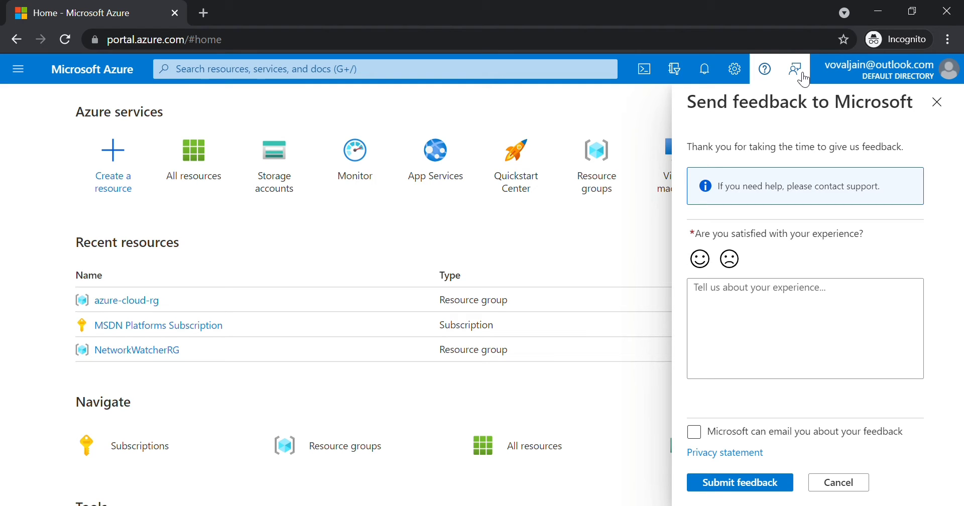
left_click(860, 67)
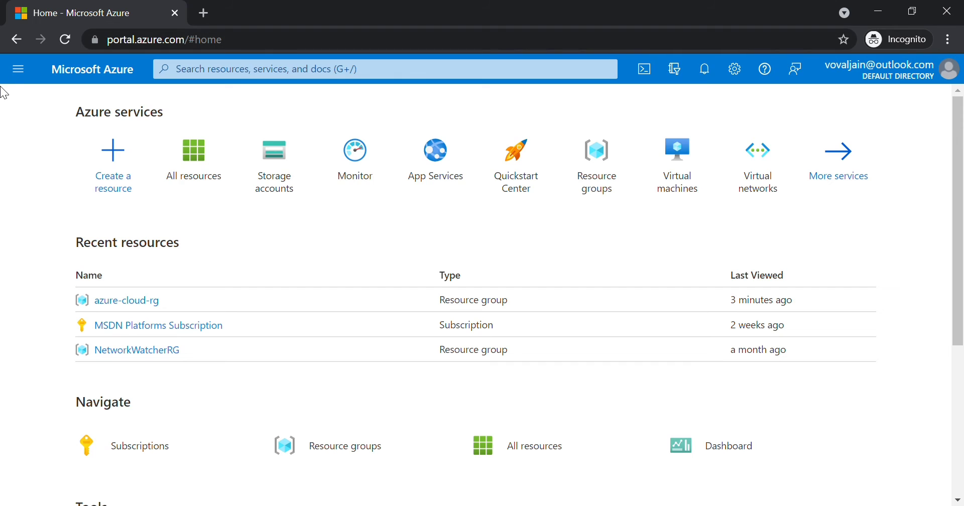
Browse the Create a resource categories, then return to Home via the portal menu
left_click(18, 69)
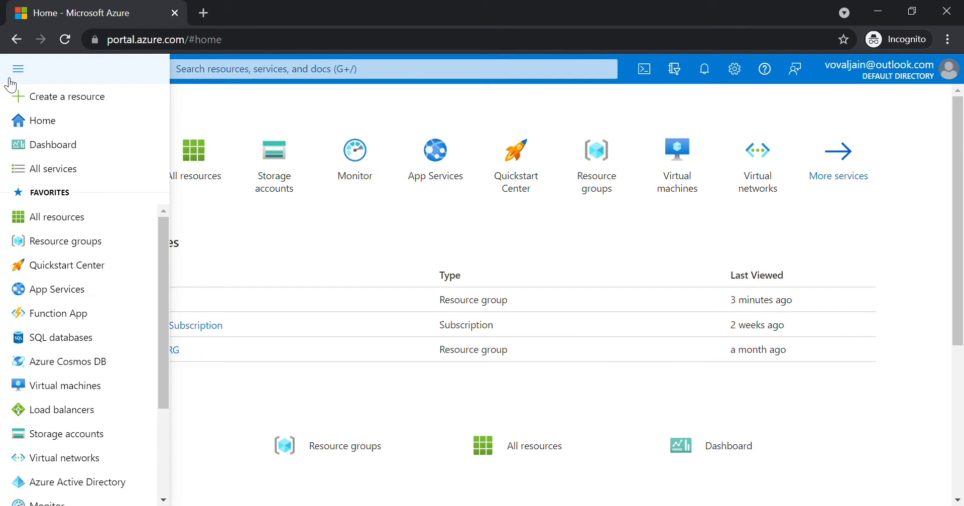
left_click(131, 107)
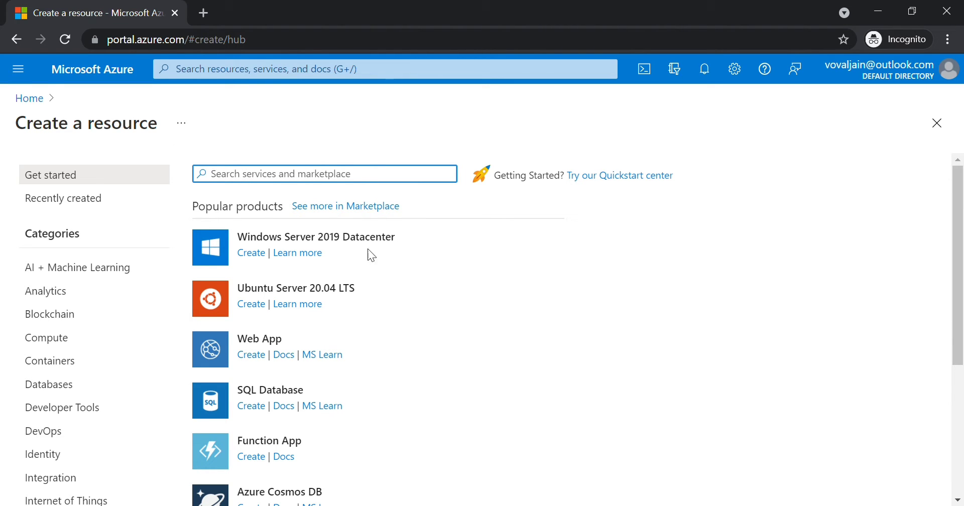
scroll(394, 278, "down", 1)
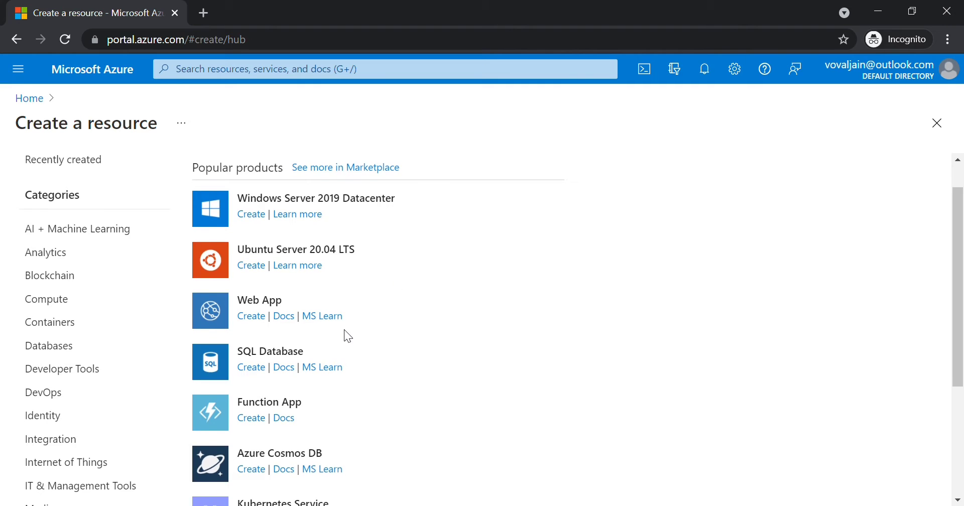
scroll(345, 329, "down", 1)
scroll(353, 320, "down", 1)
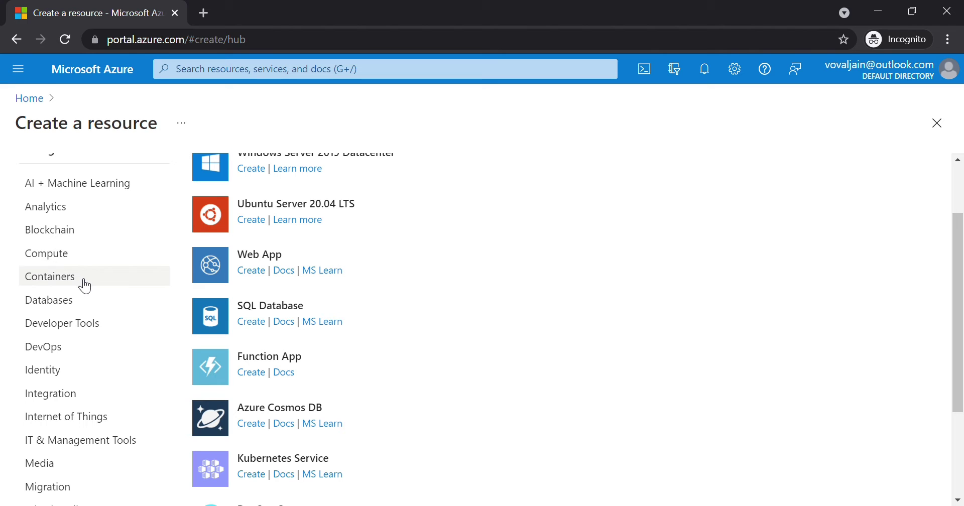
scroll(80, 339, "down", 3)
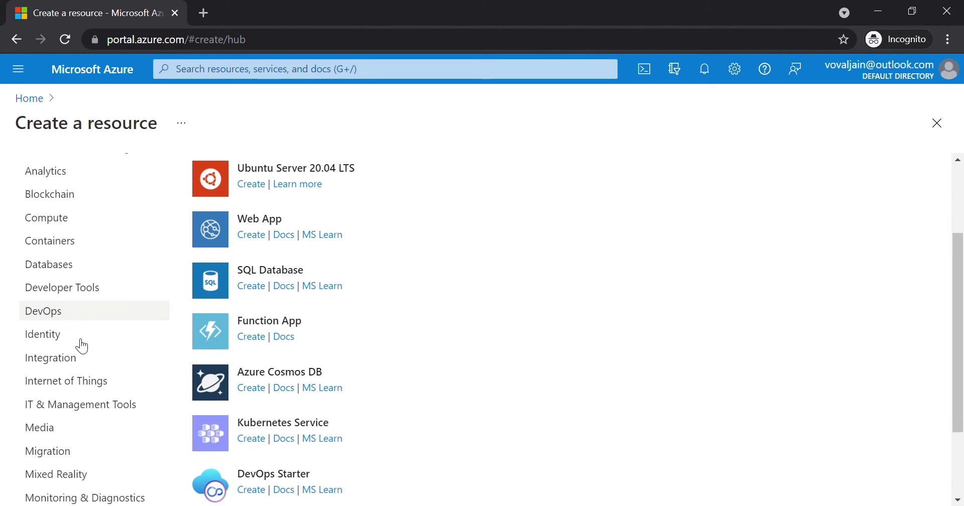
scroll(88, 472, "down", 1)
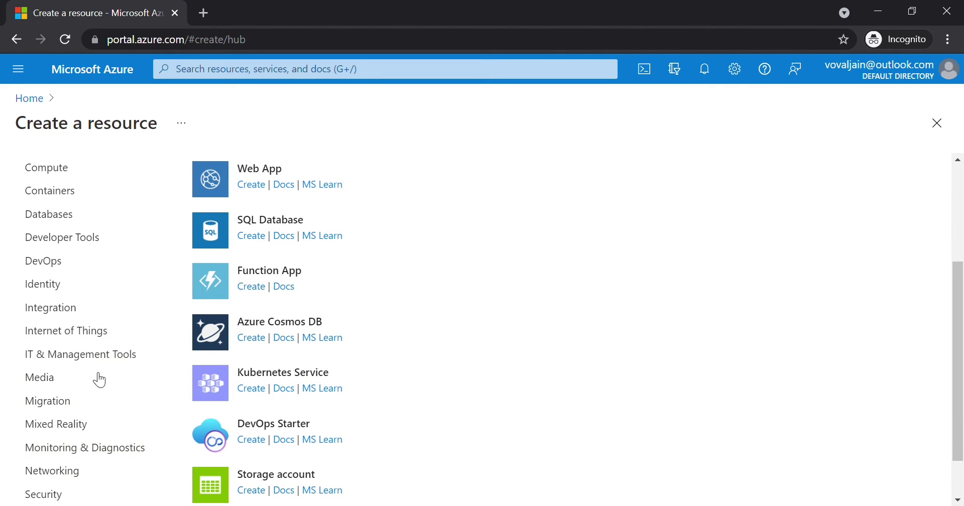
scroll(109, 399, "up", 1)
scroll(112, 396, "up", 2)
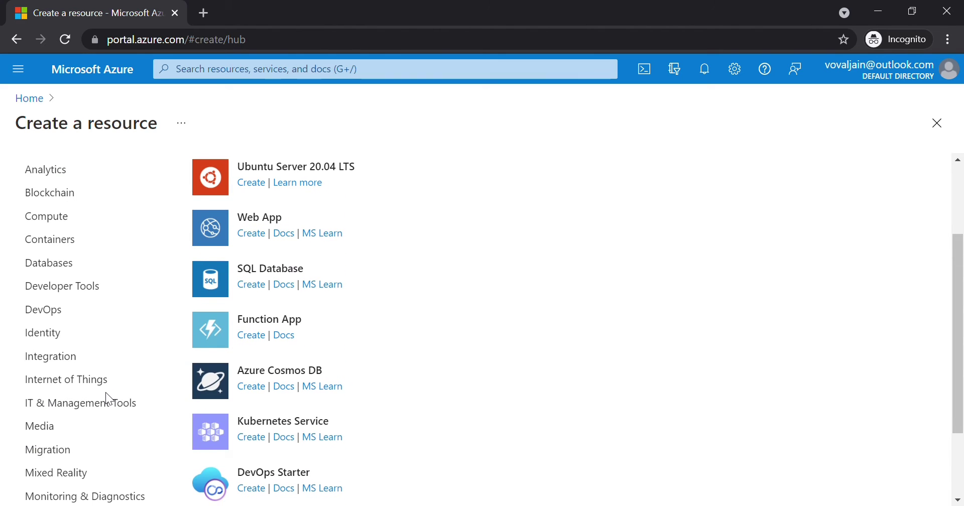
scroll(112, 396, "up", 5)
left_click(18, 69)
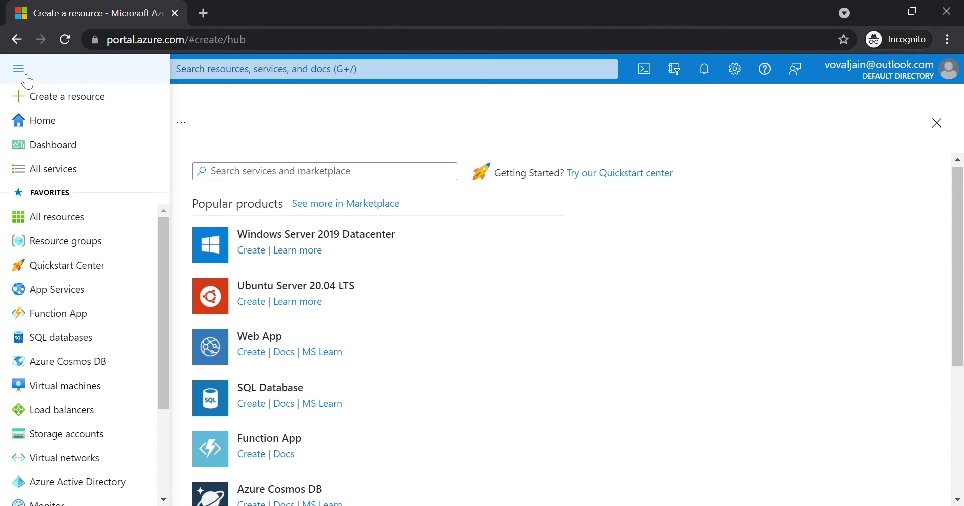
left_click(56, 121)
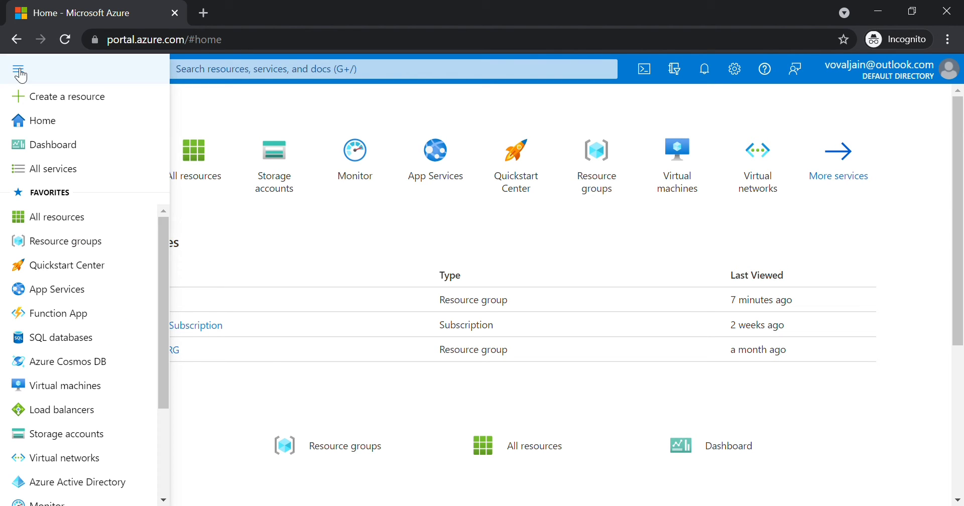
Check the Dashboard's new-dashboard and tile options, then show All resources with both NetworkWatcher entries
left_click(54, 145)
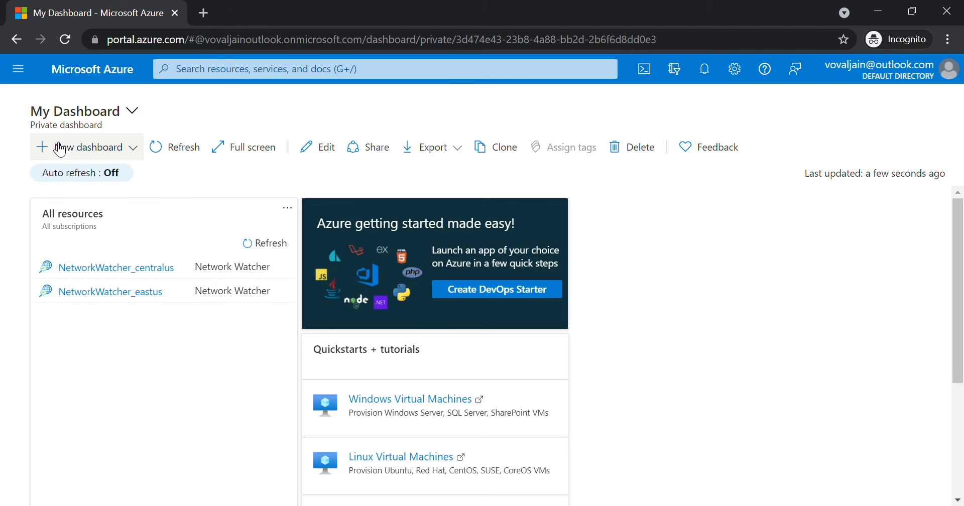
left_click(60, 148)
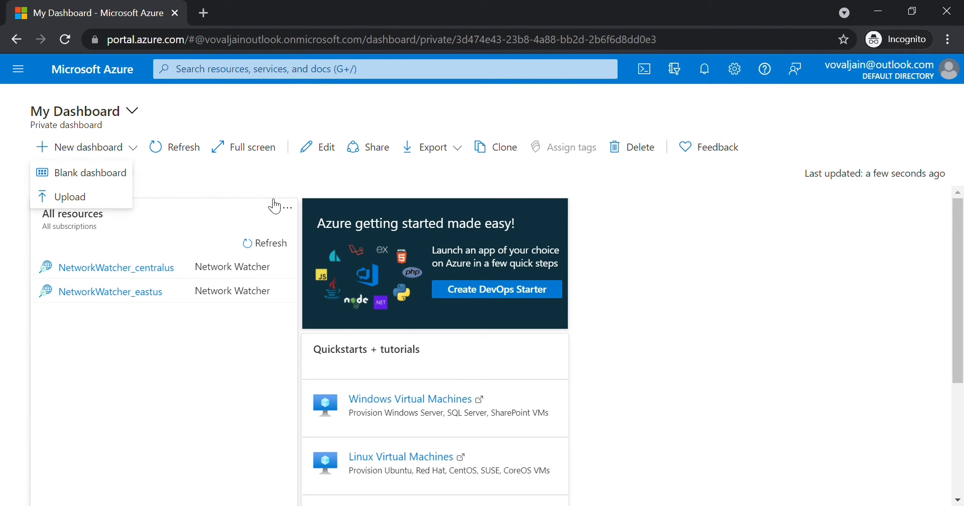
left_click(295, 215)
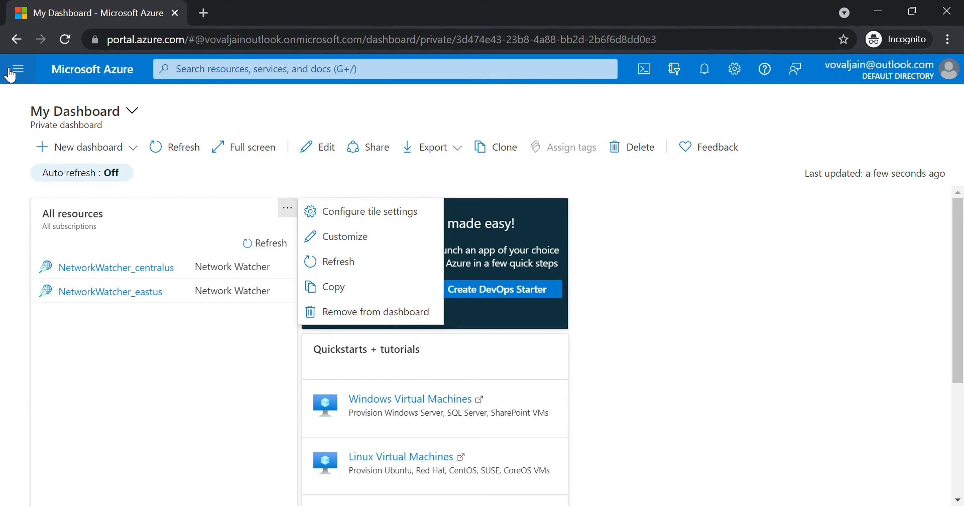
left_click(199, 175)
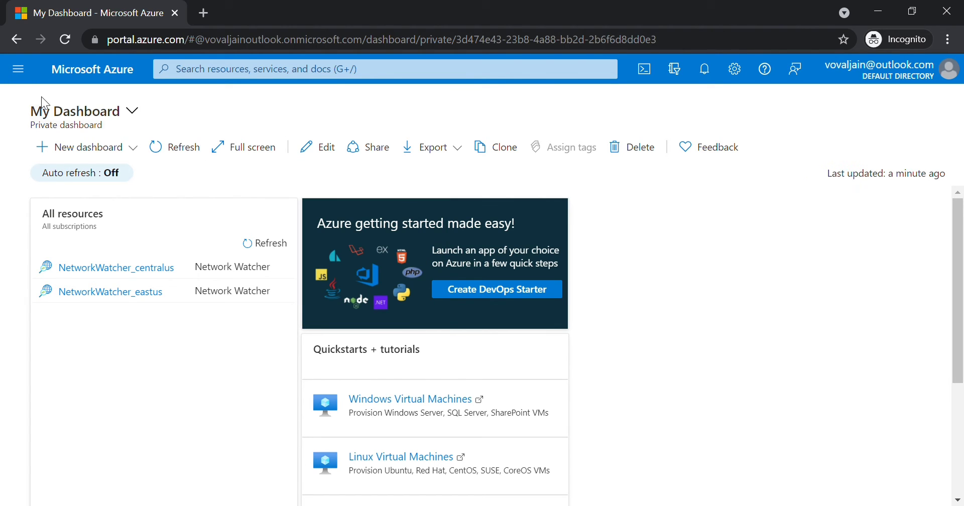
left_click(18, 69)
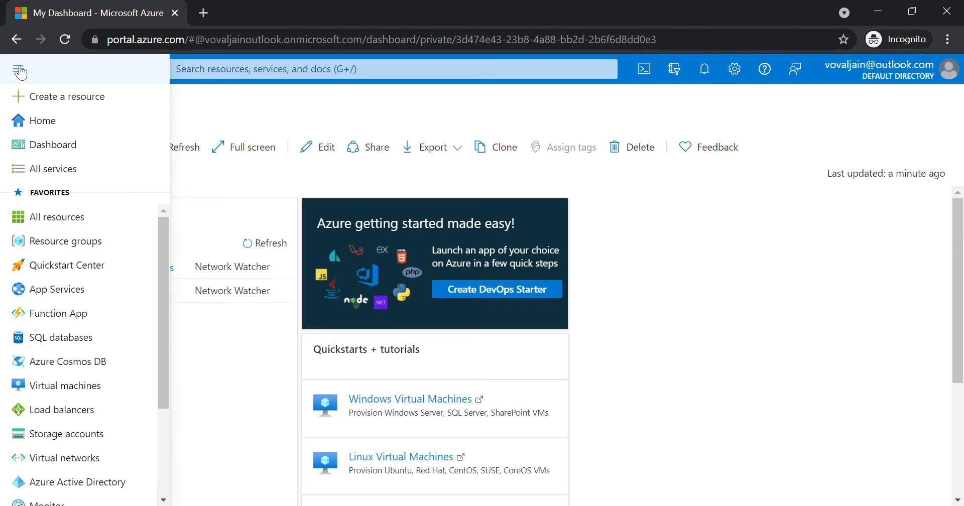
left_click(83, 217)
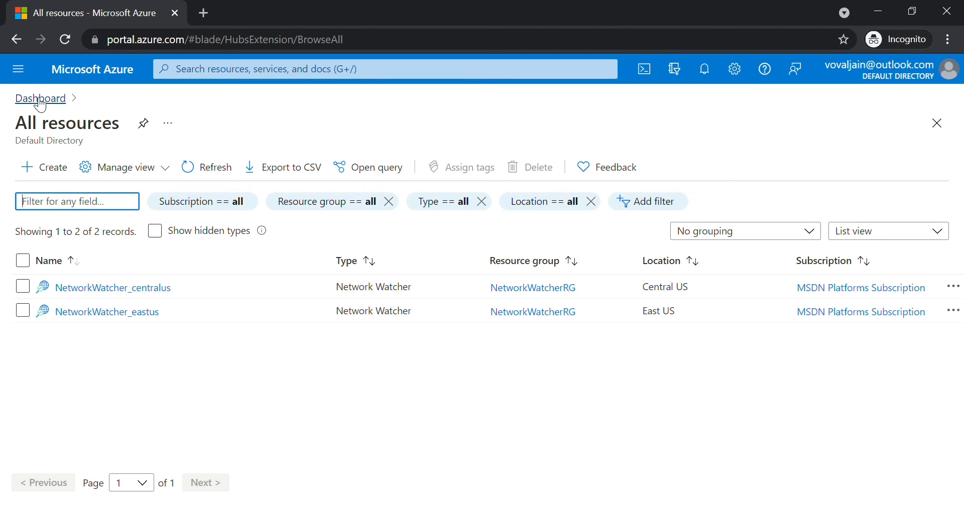
View Resource groups (NetworkWatcherRG only), then go to the Quickstart Center
left_click(25, 76)
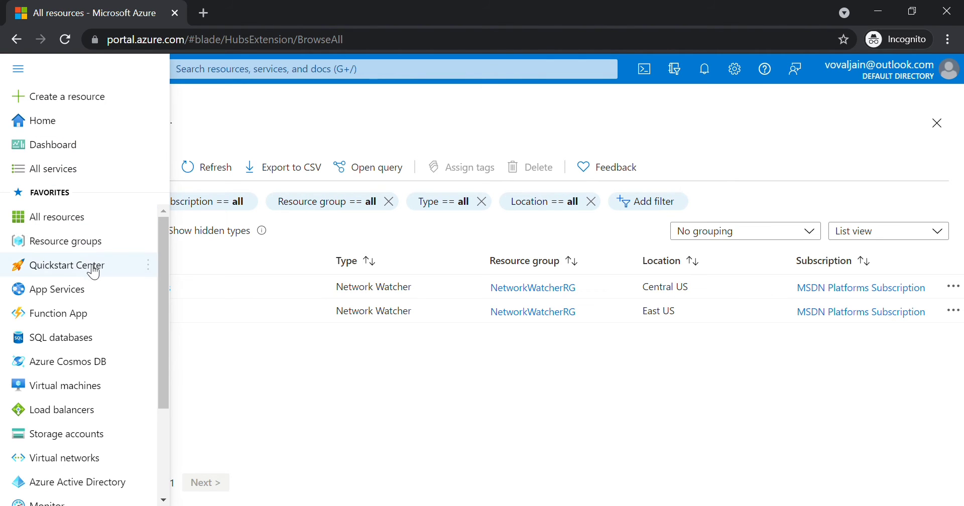
mouse_move(94, 258)
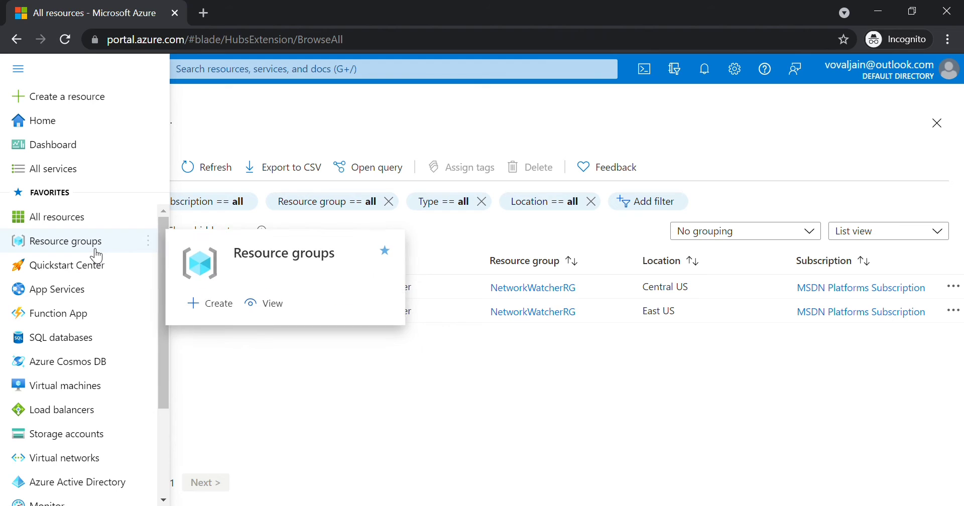
left_click(96, 253)
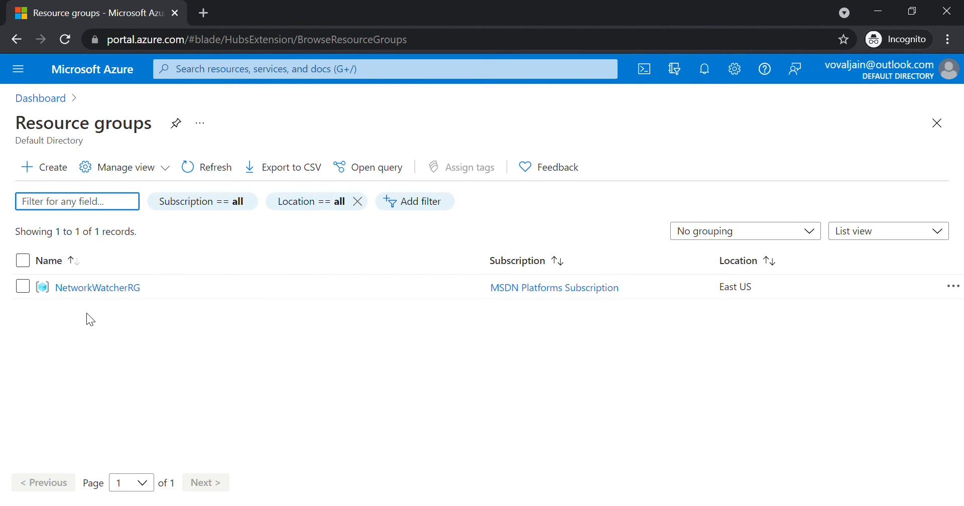
left_click(35, 79)
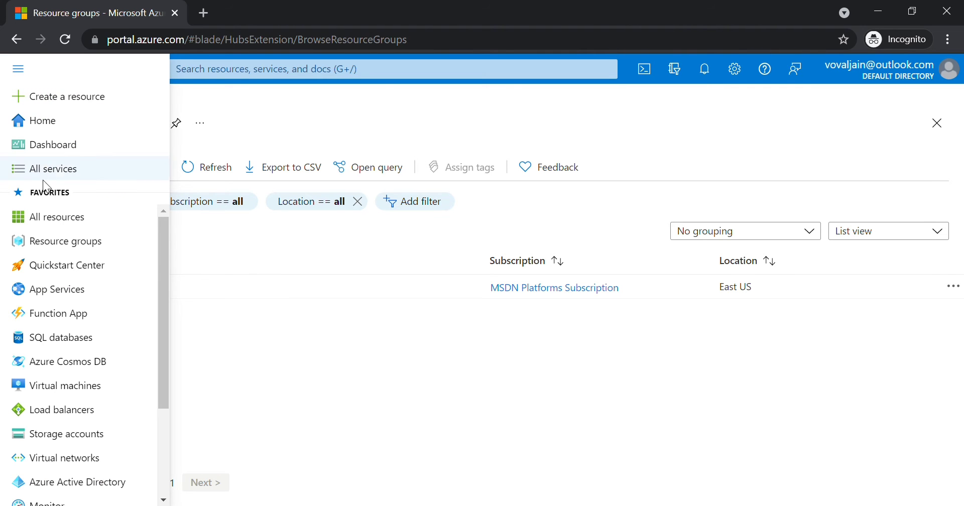
left_click(76, 273)
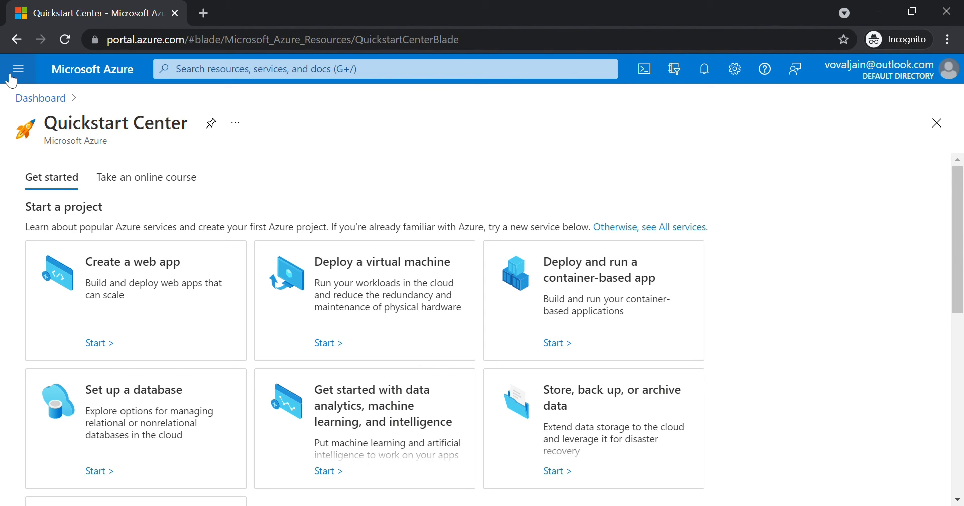
Check App Services and SQL databases, then open the empty Storage accounts list
left_click(13, 77)
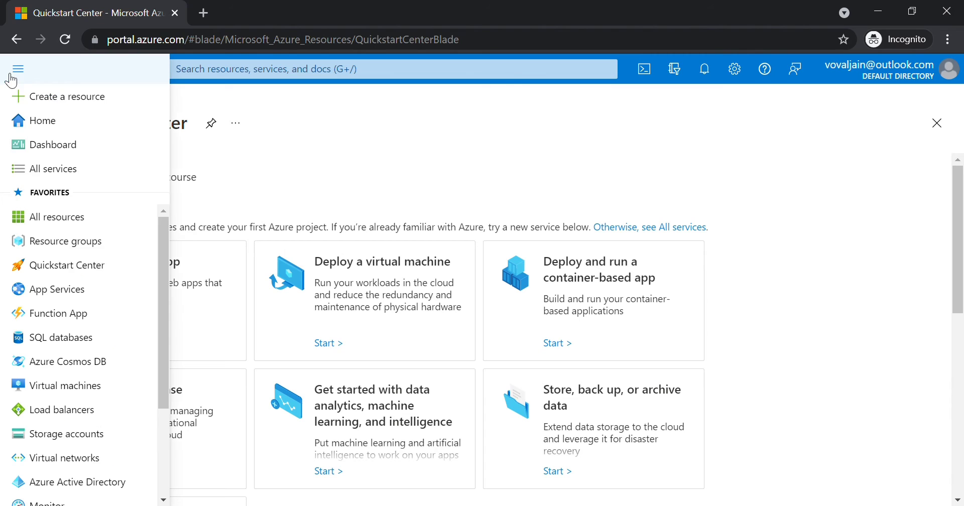
left_click(62, 297)
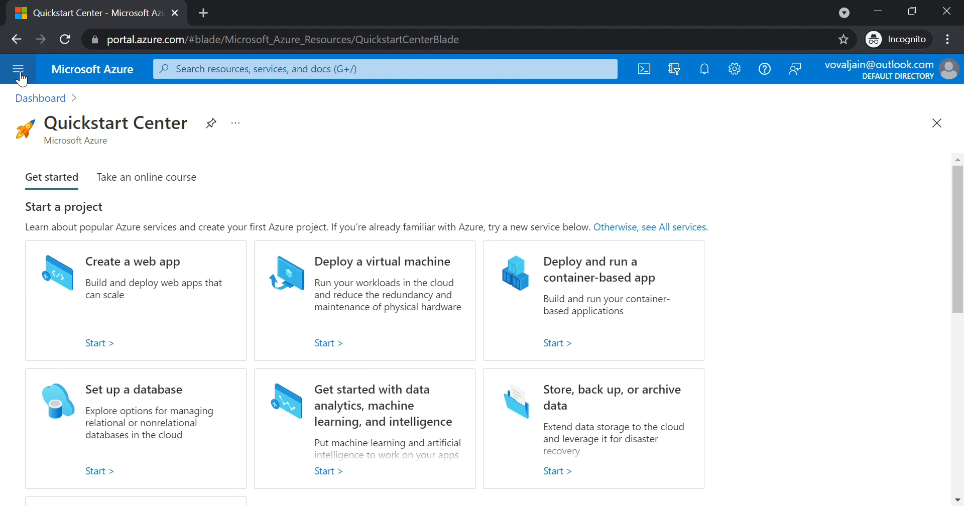
left_click(18, 70)
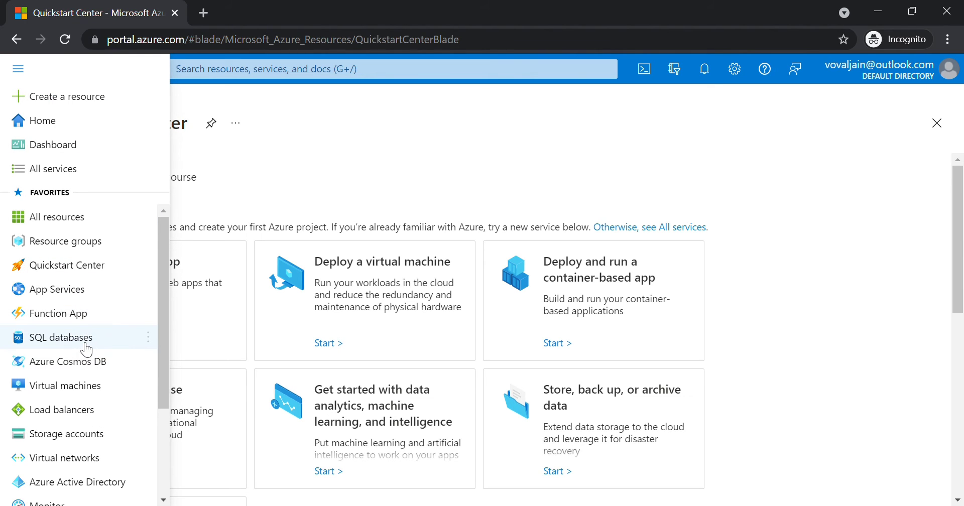
left_click(85, 347)
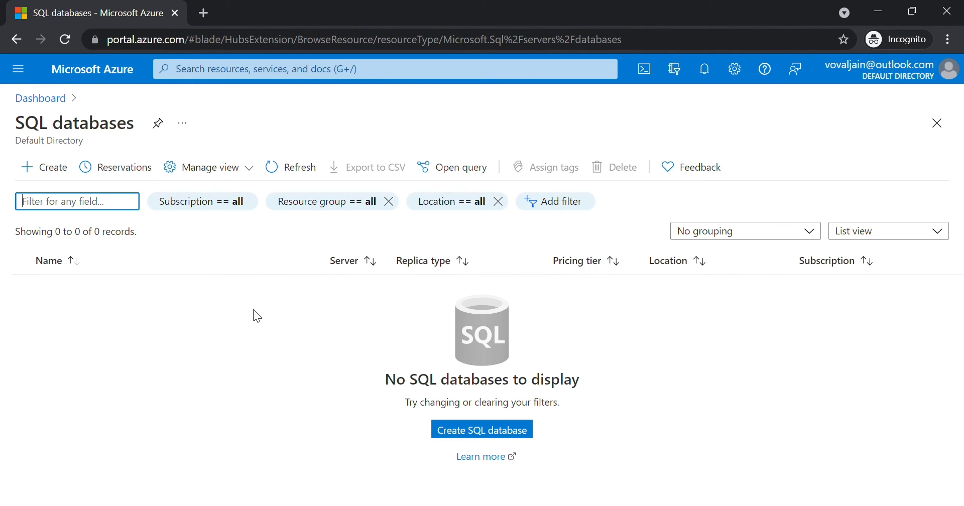
left_click(19, 68)
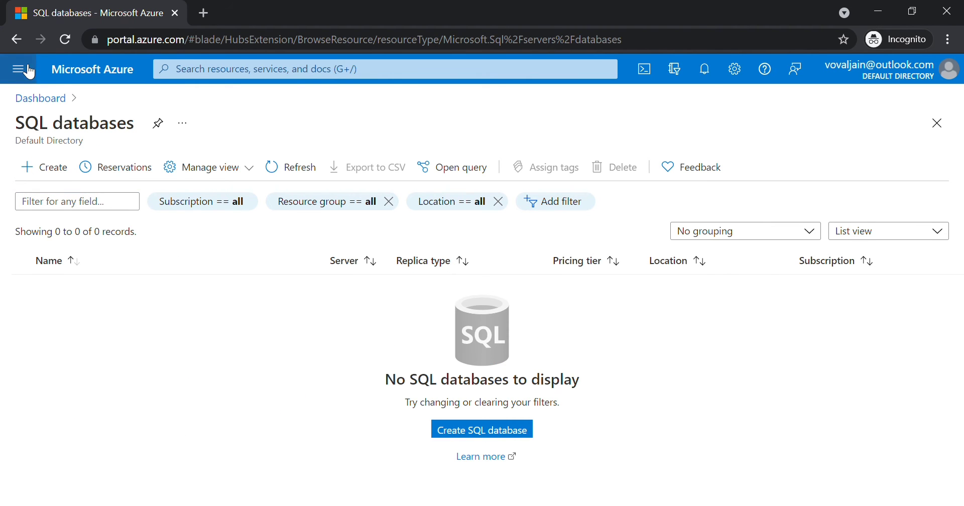
scroll(70, 276, "down", 1)
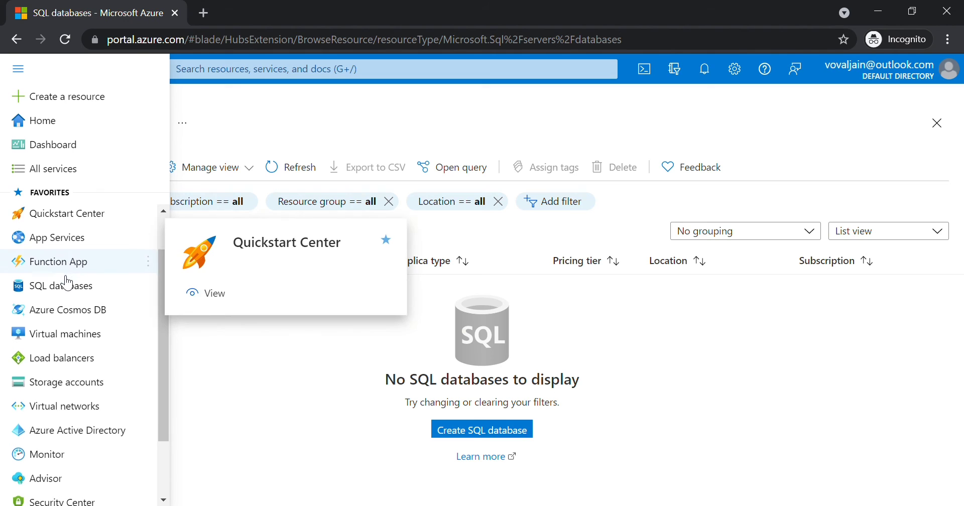
scroll(91, 301, "down", 1)
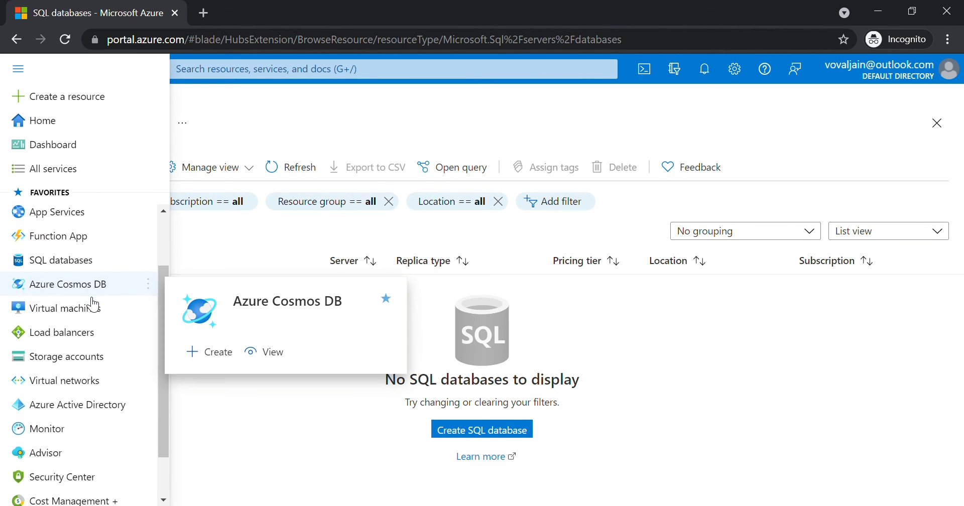
scroll(97, 337, "down", 1)
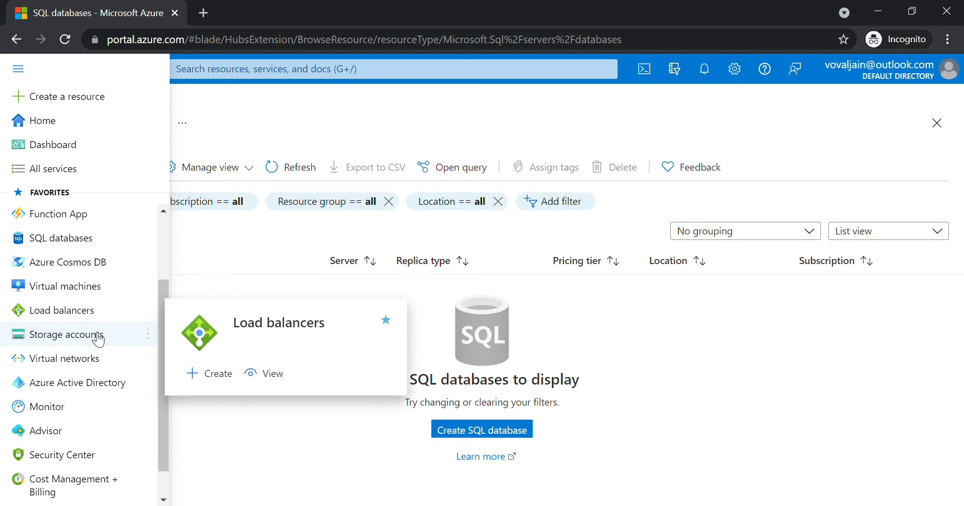
left_click(96, 337)
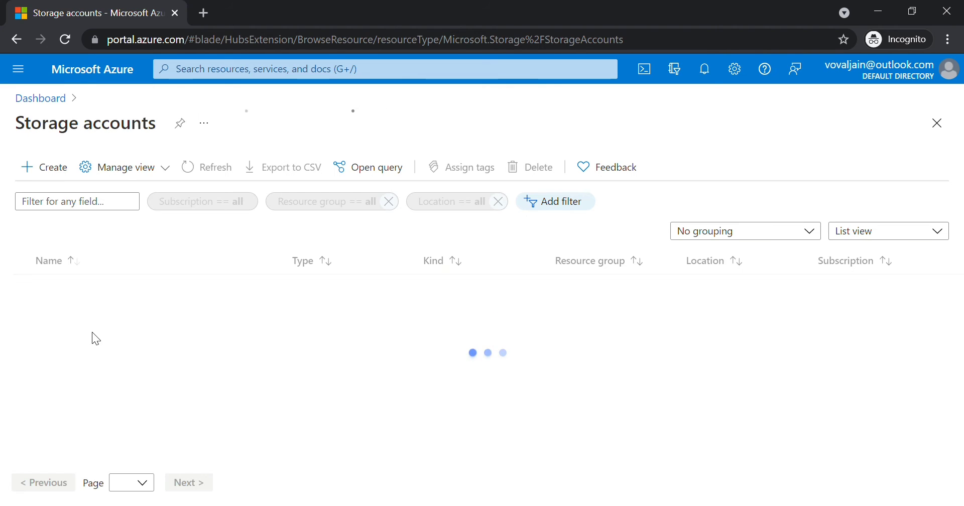
Start a new storage account, keeping MSDN Platforms Subscription as the subscription
left_click(44, 168)
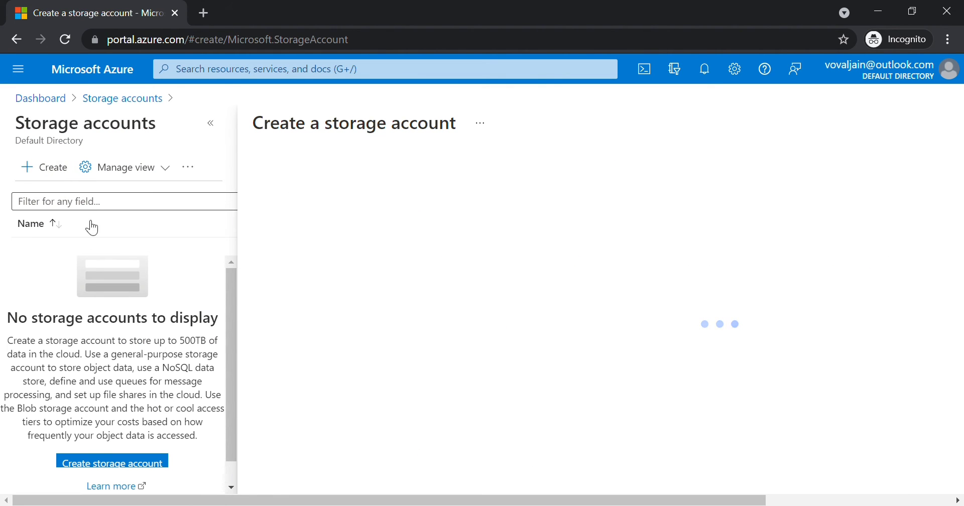
scroll(274, 368, "down", 1)
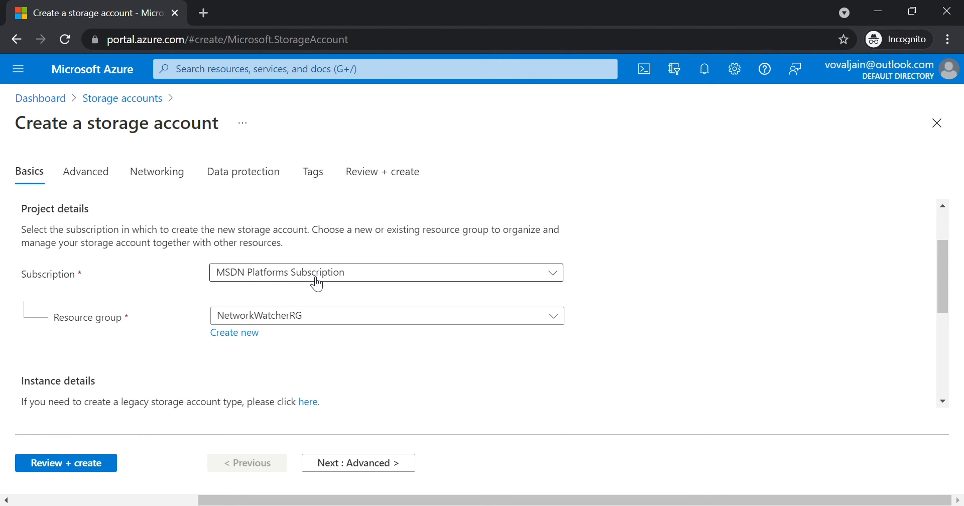
left_click(316, 275)
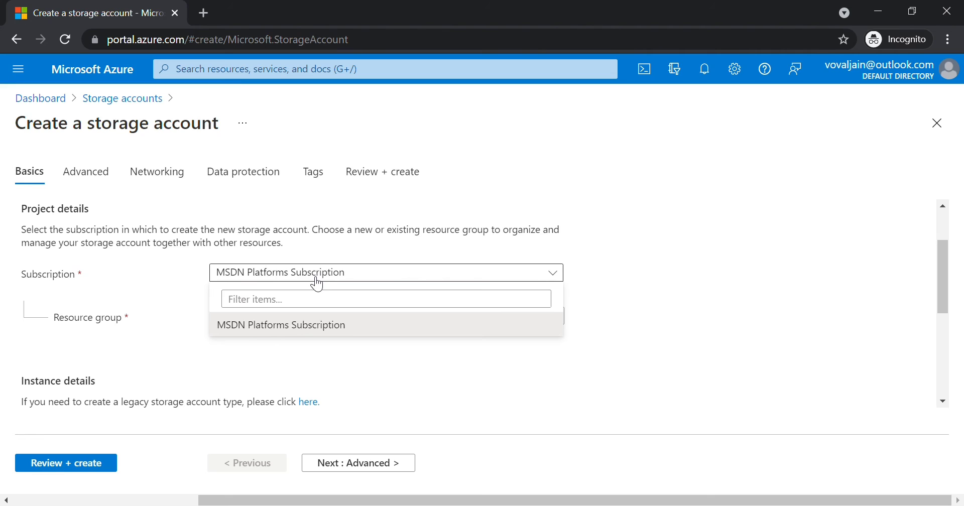
left_click(317, 281)
left_click(280, 317)
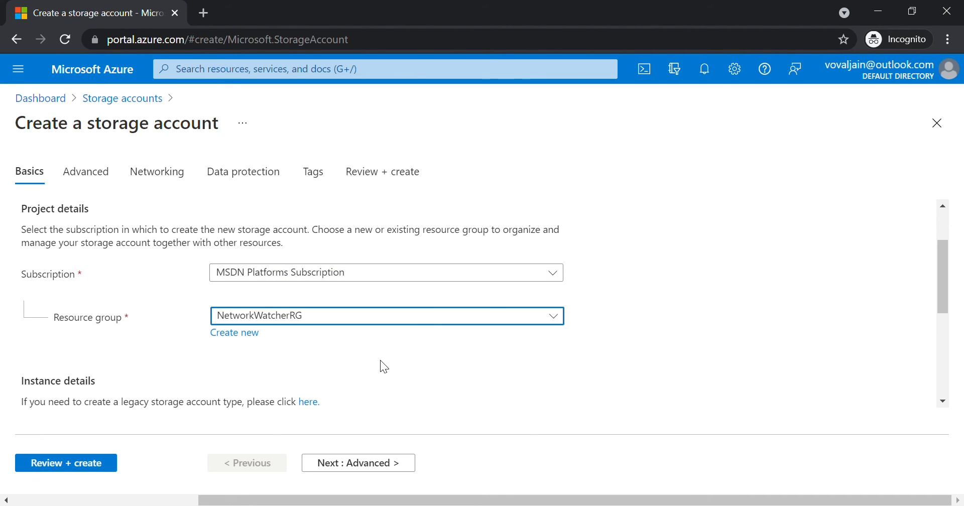
left_click(249, 333)
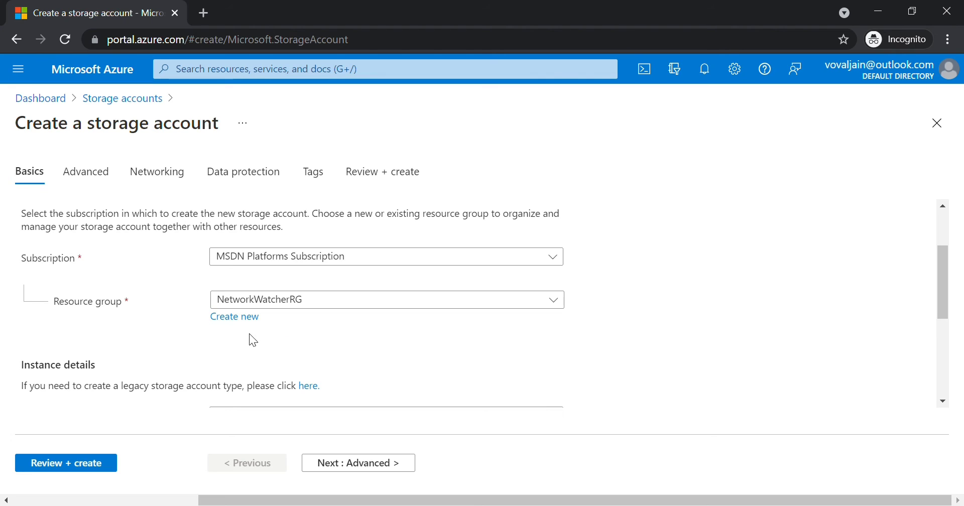
scroll(305, 346, "down", 2)
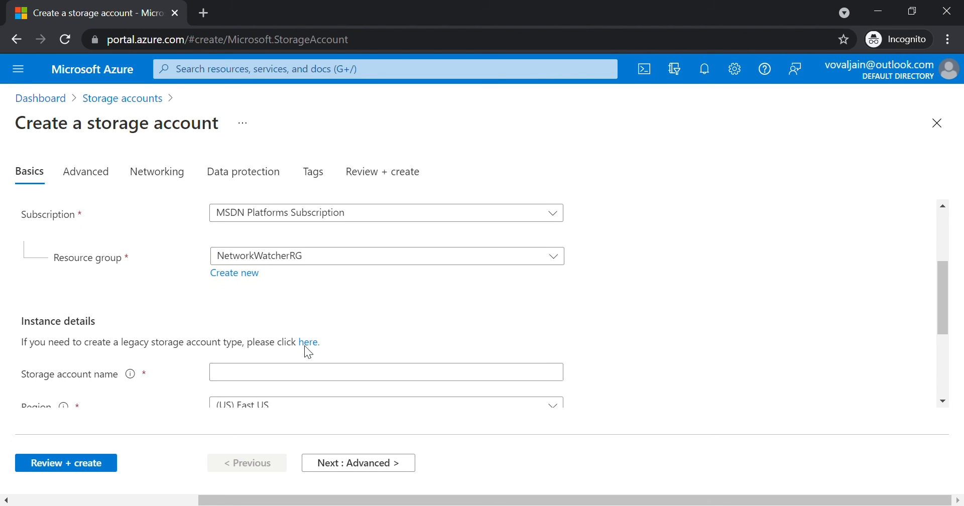
scroll(304, 346, "up", 1)
Create a new resource group named azure-cloud-rg for the account
left_click(241, 281)
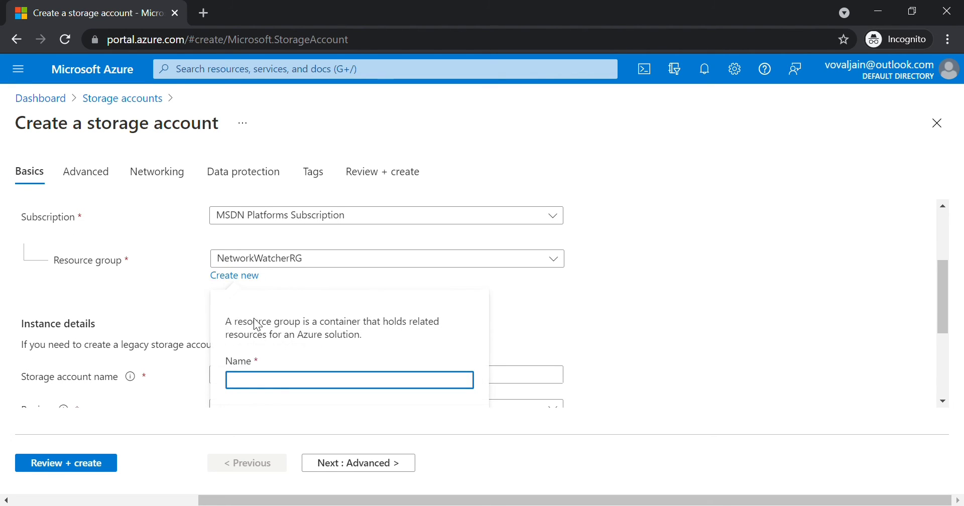
type("azure-cloud-rg")
scroll(281, 386, "down", 1)
left_click(275, 400)
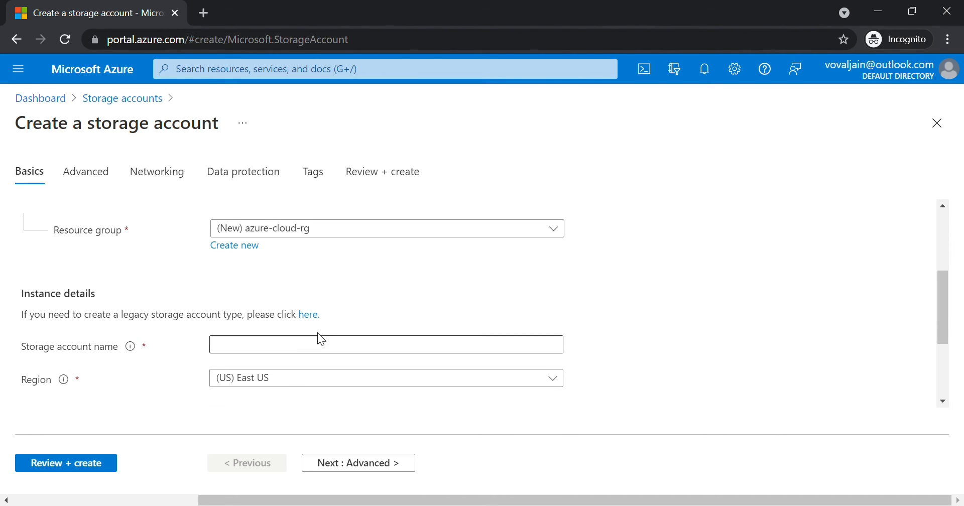
scroll(394, 243, "down", 1)
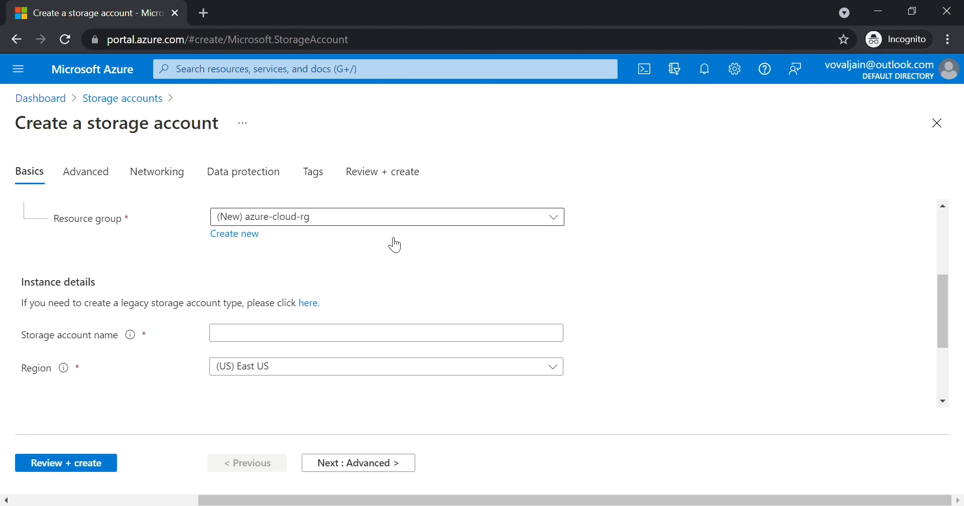
Name the storage account azurestracc, removing the invalid hyphen
left_click(261, 335)
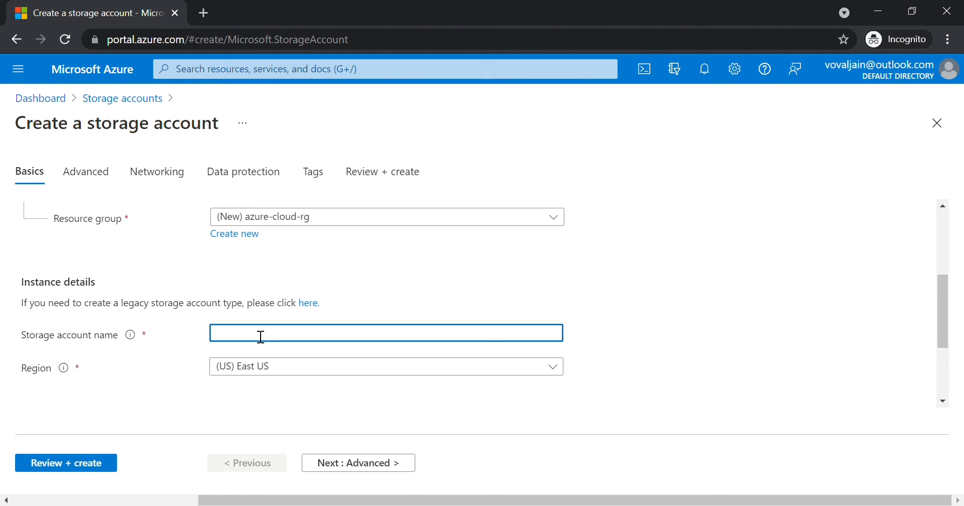
type("azure-stracc")
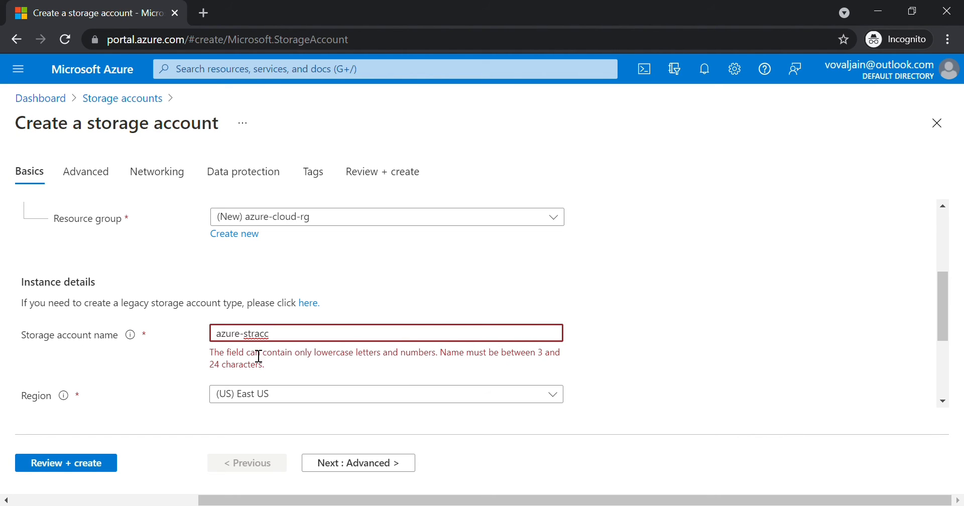
left_click(244, 337)
key("BackSpace")
left_click(646, 344)
scroll(647, 346, "down", 1)
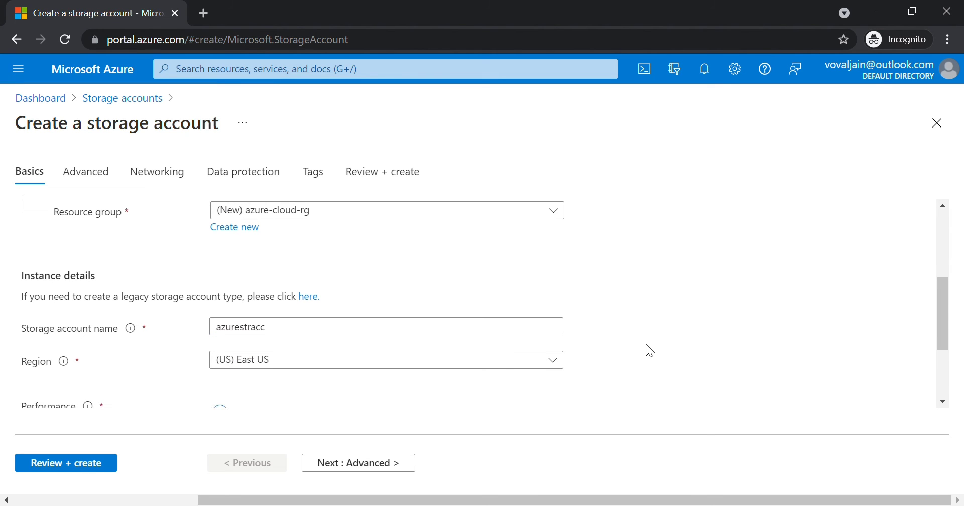
scroll(650, 351, "down", 2)
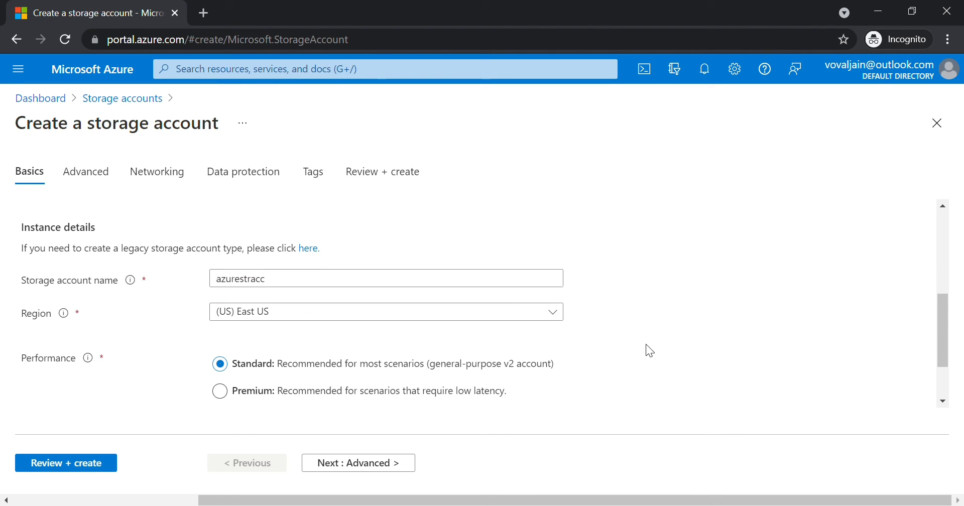
Keep region (US) East US and set redundancy to Locally-redundant storage (LRS)
left_click(420, 323)
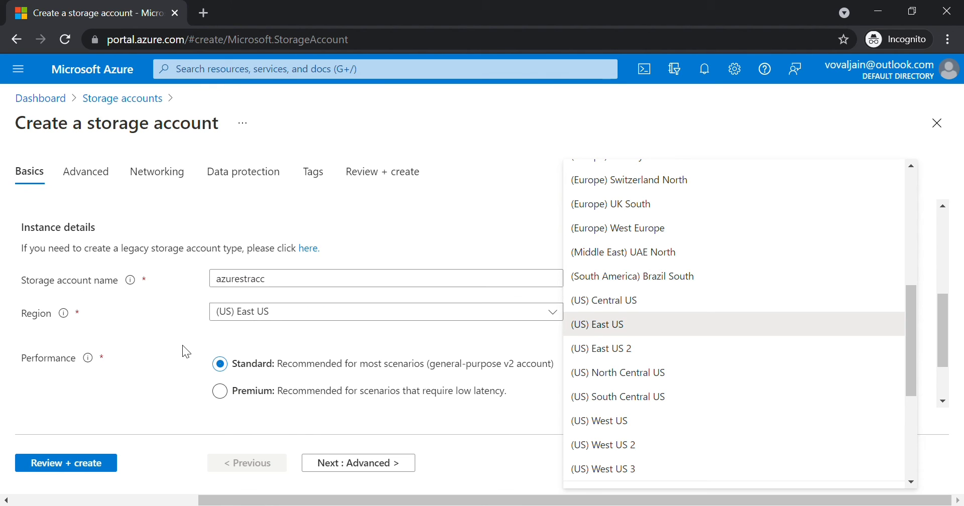
scroll(182, 345, "down", 3)
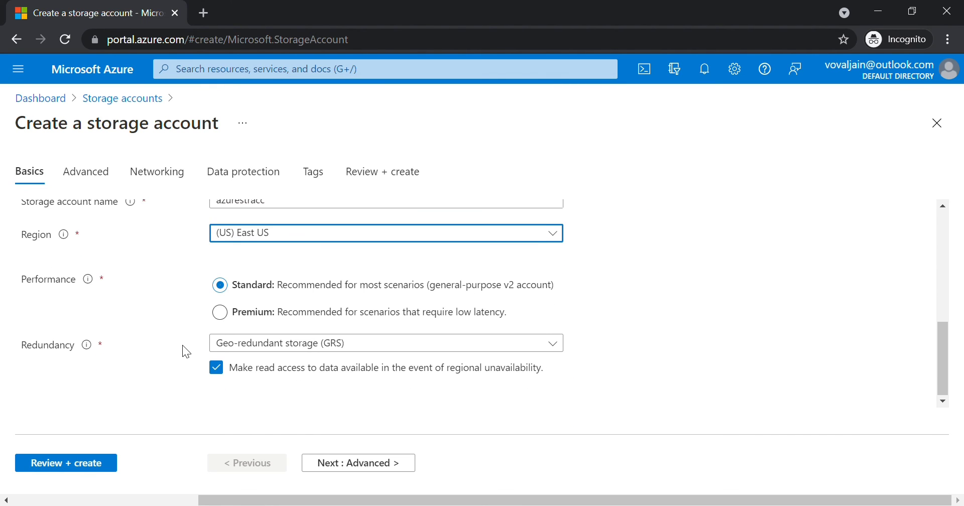
left_click(308, 344)
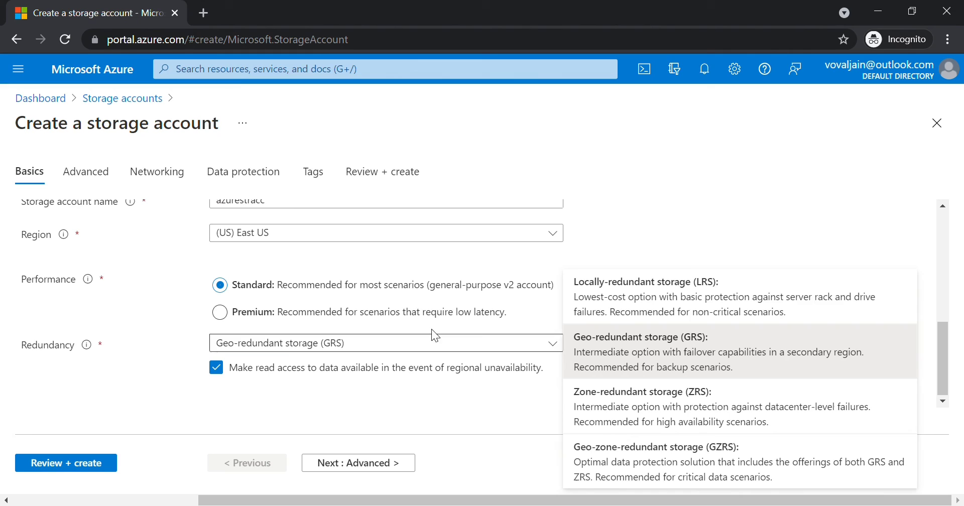
left_click(649, 310)
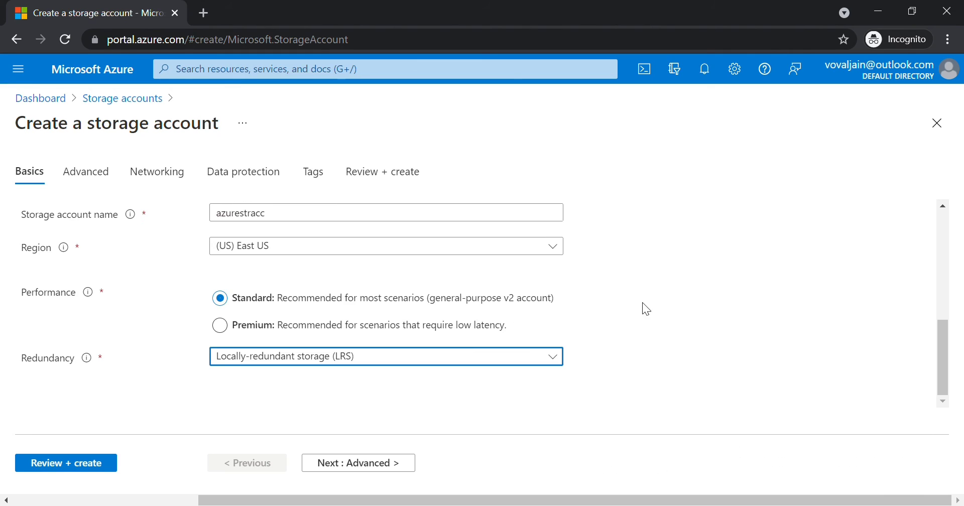
Review and create the azurestracc storage account, then open its overview (StorageV2, Standard/Hot, LRS, East US)
left_click(59, 464)
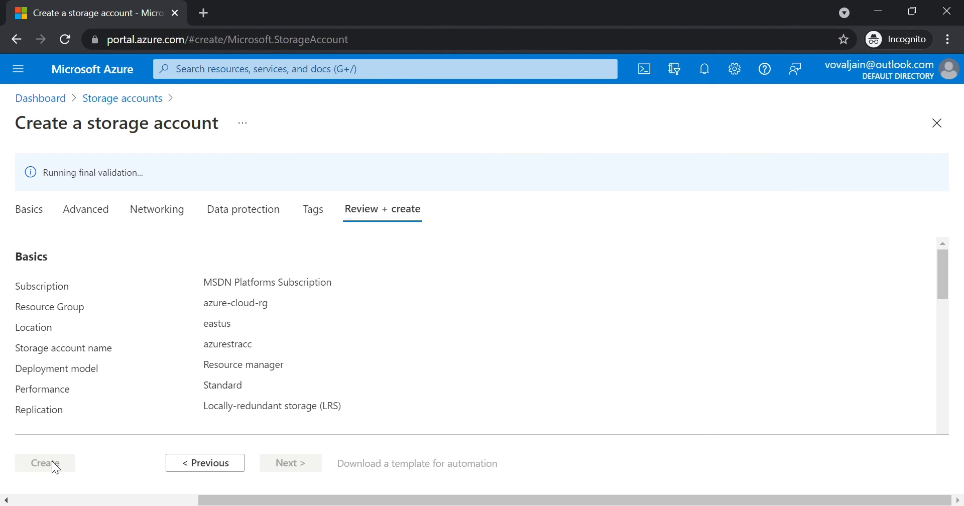
left_click(53, 464)
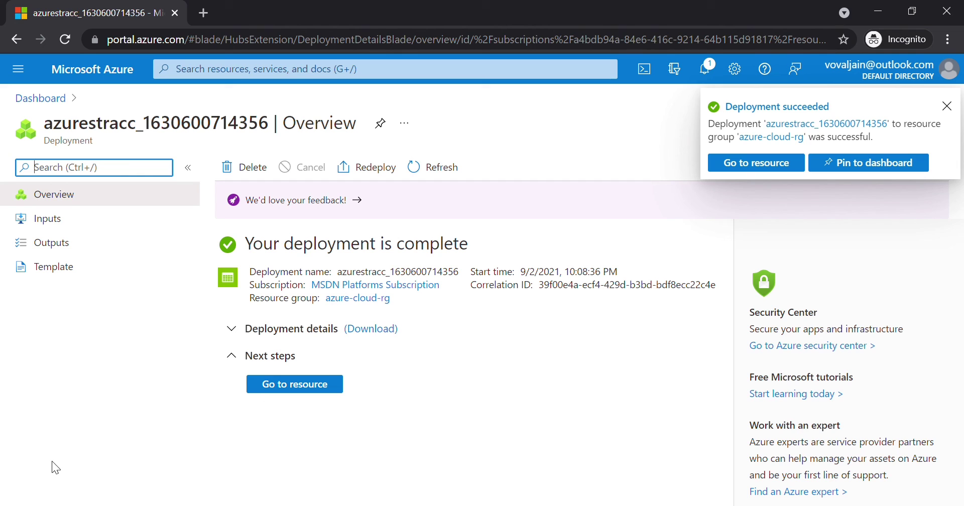
left_click(308, 389)
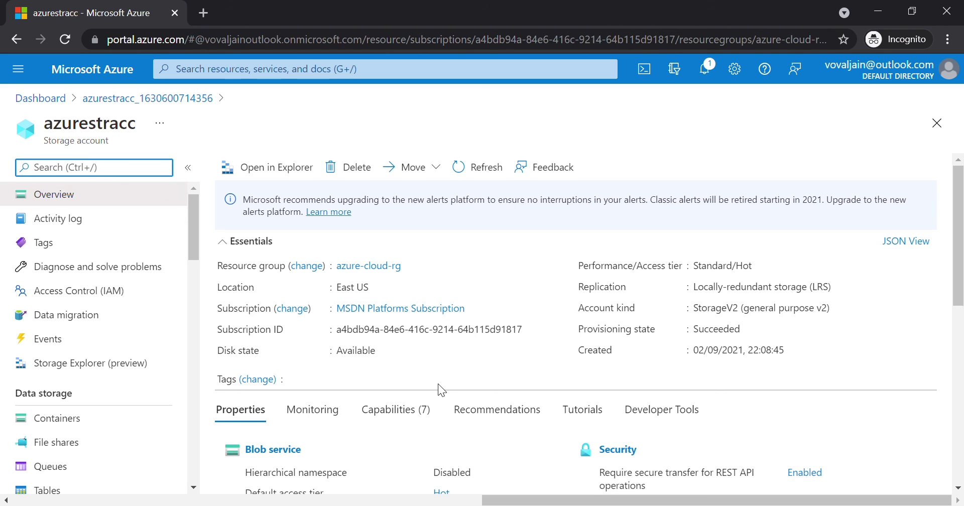
scroll(439, 386, "down", 2)
scroll(439, 386, "up", 2)
left_click(20, 70)
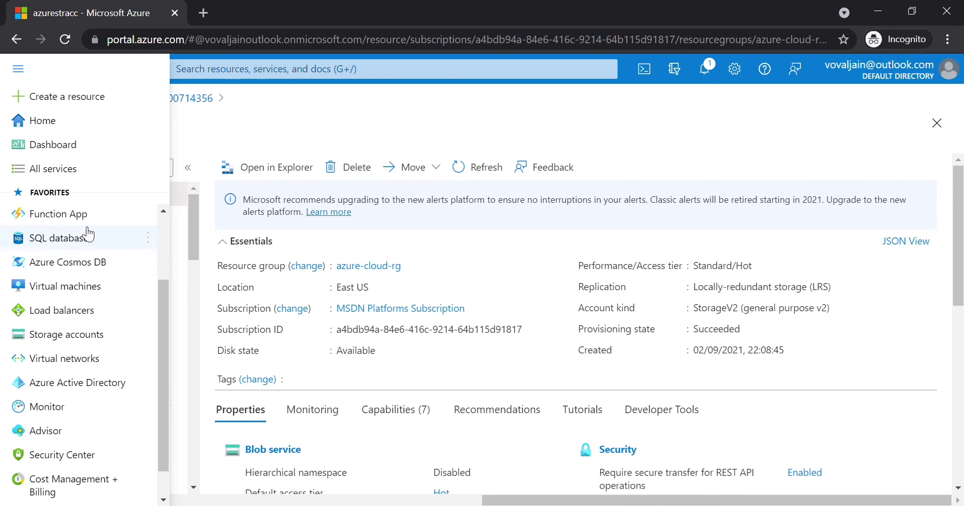
scroll(87, 235, "up", 2)
scroll(88, 234, "up", 1)
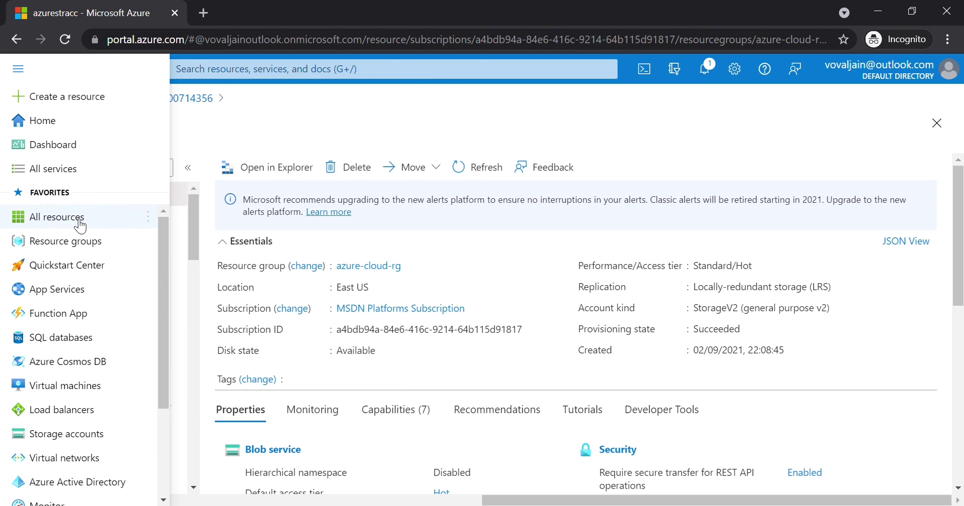
Show All resources, refresh to include azurestracc, and group the list by type
left_click(79, 217)
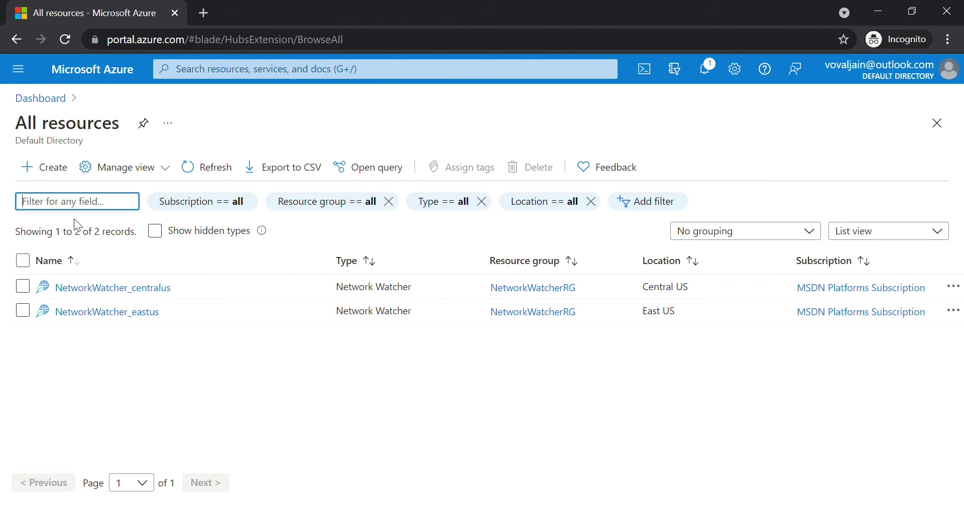
left_click(203, 168)
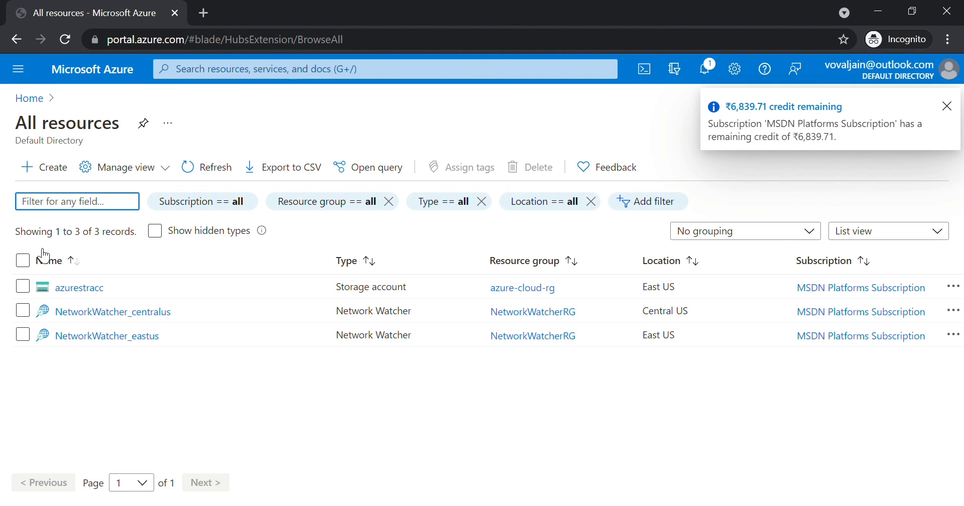
left_click(111, 396)
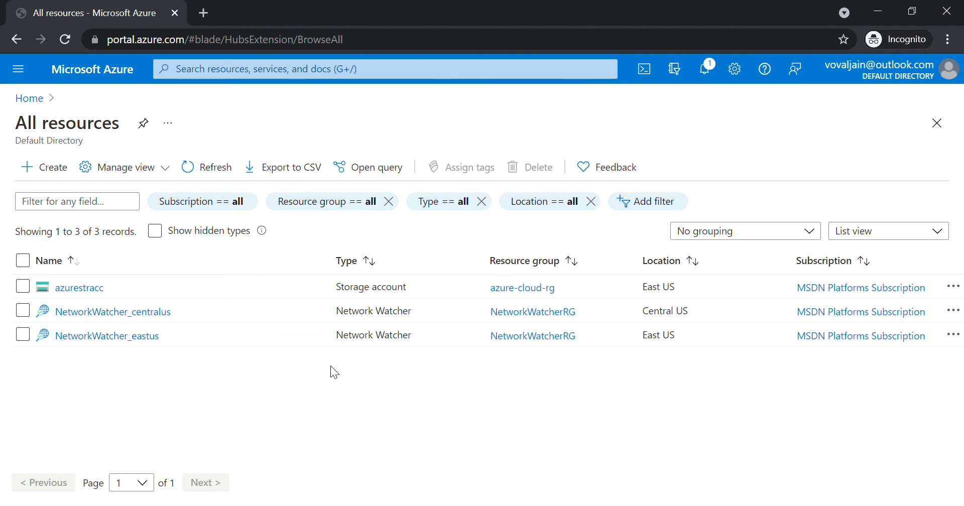
left_click(778, 236)
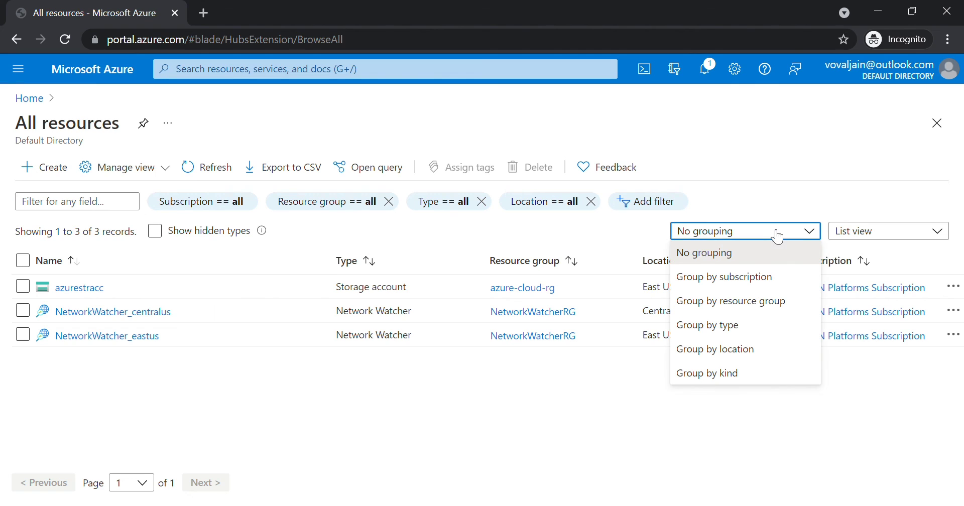
left_click(743, 326)
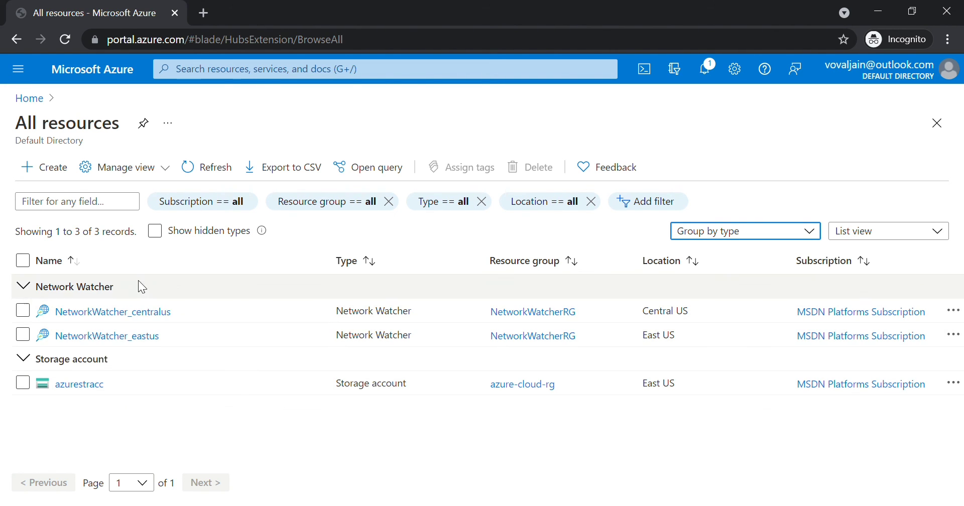
Go to Help + support from the portal menu and review its overview page
left_click(27, 82)
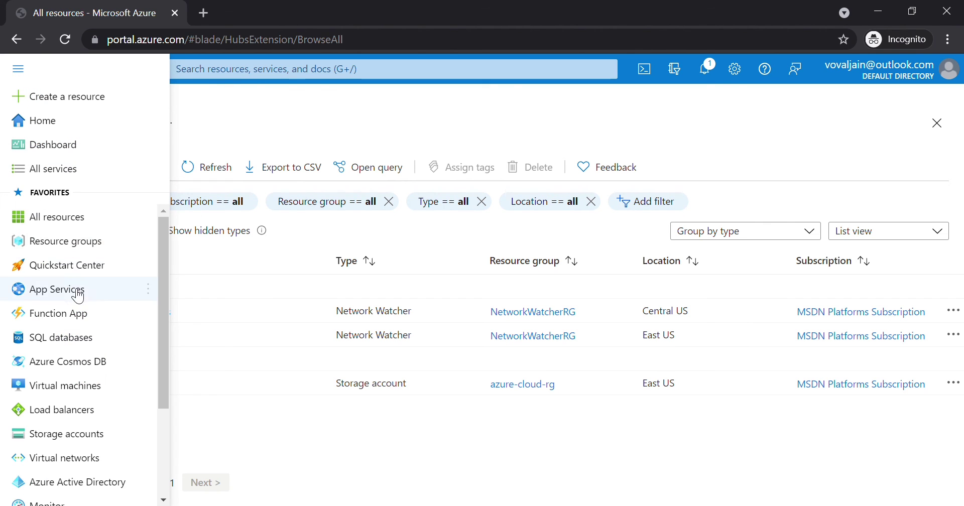
scroll(79, 264, "down", 2)
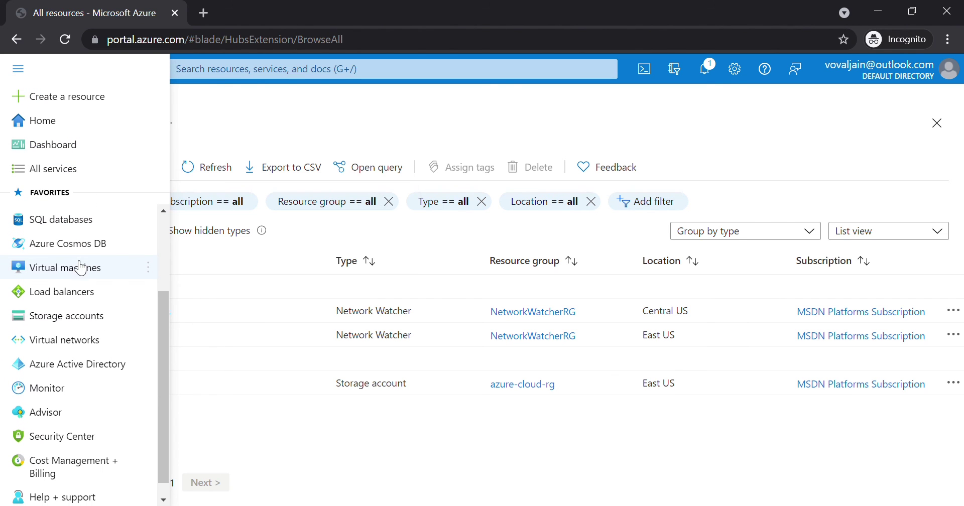
scroll(97, 340, "down", 1)
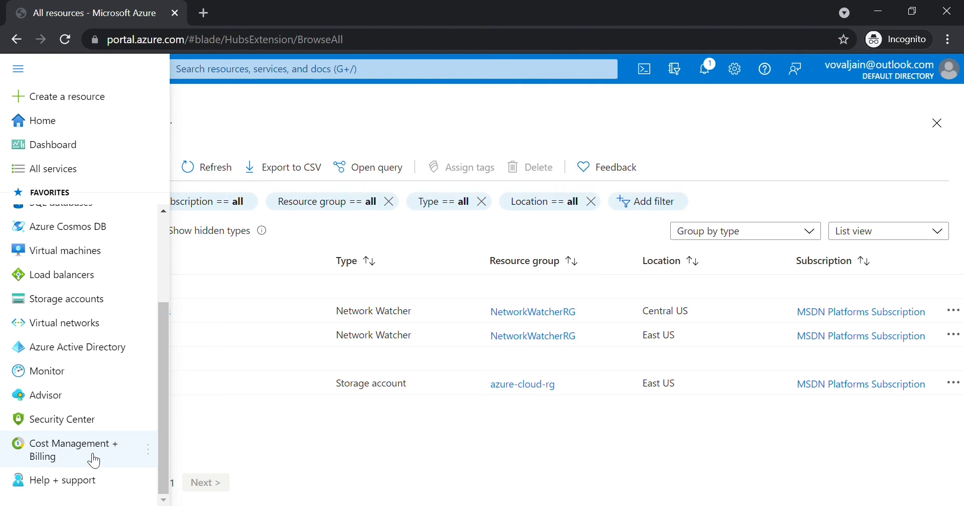
mouse_move(82, 460)
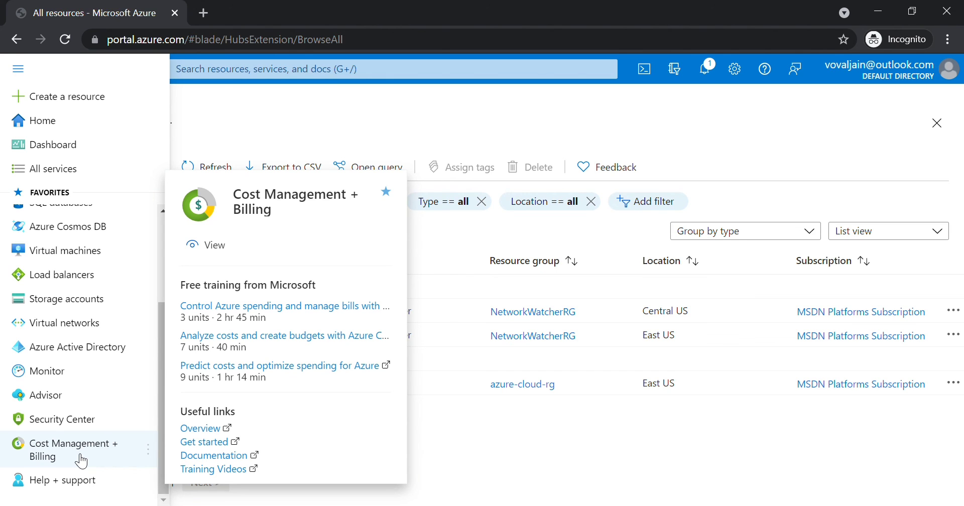
mouse_move(82, 482)
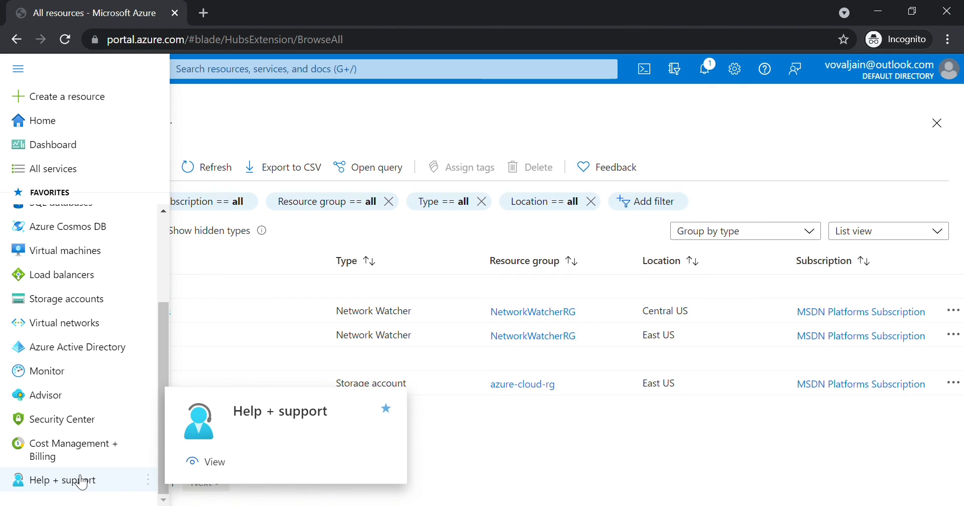
left_click(82, 481)
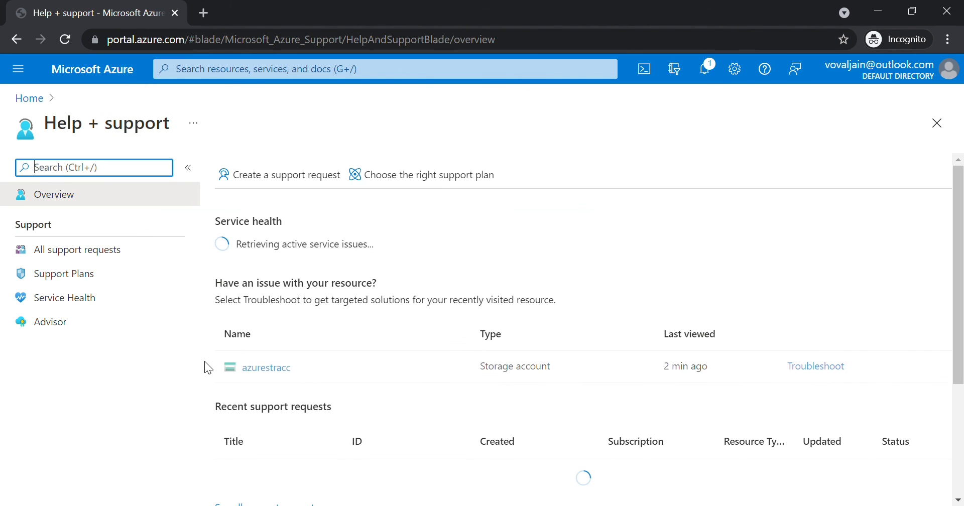
scroll(354, 328, "down", 1)
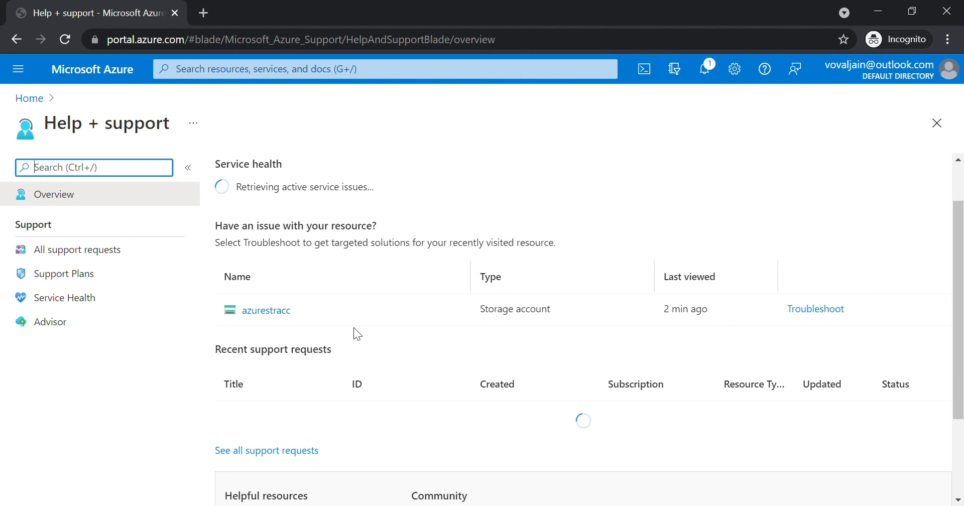
scroll(354, 329, "down", 1)
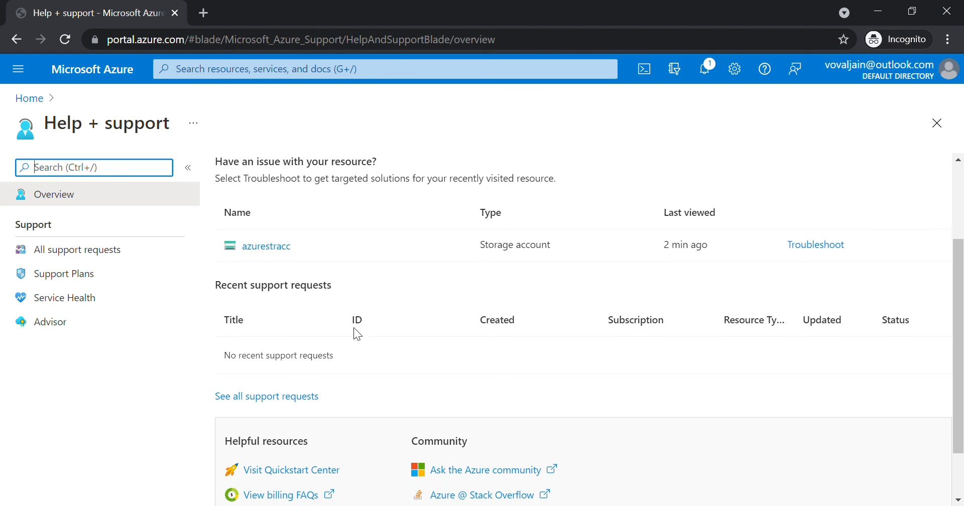
scroll(441, 409, "down", 1)
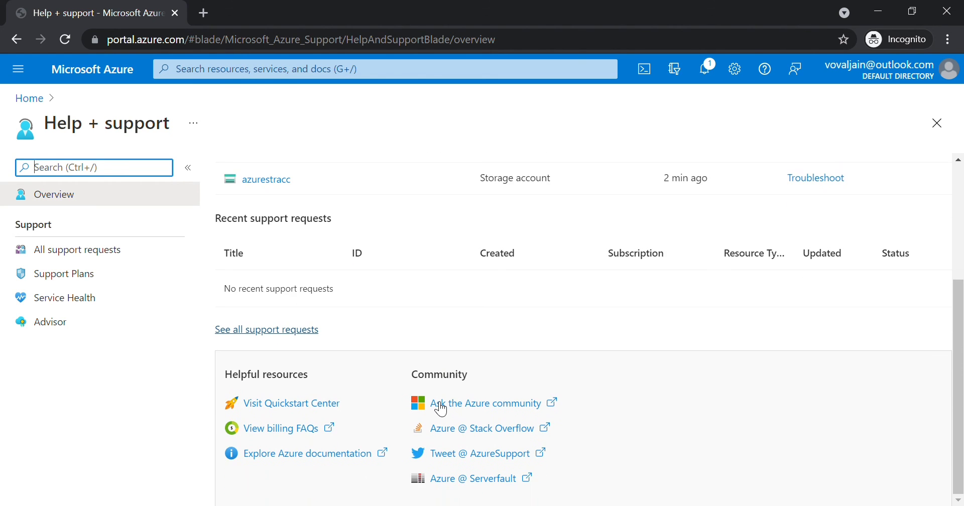
scroll(441, 409, "up", 3)
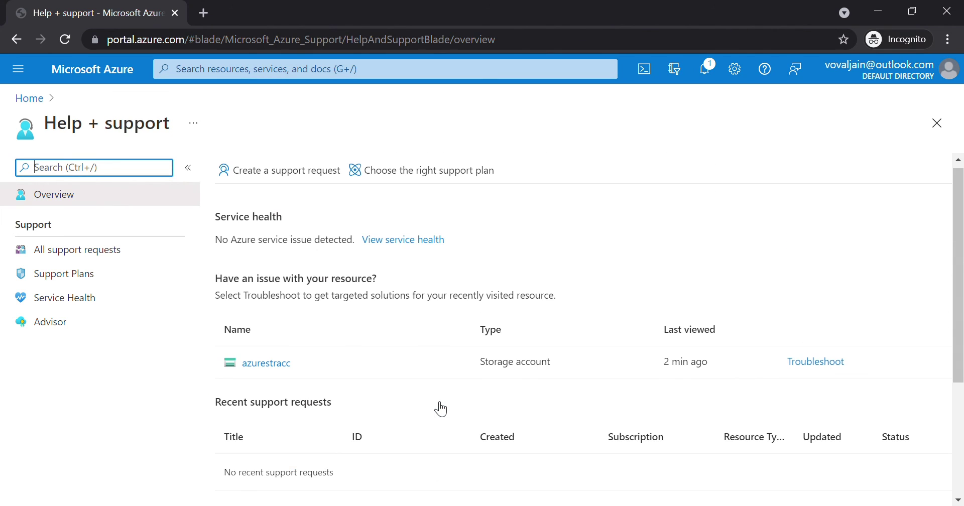